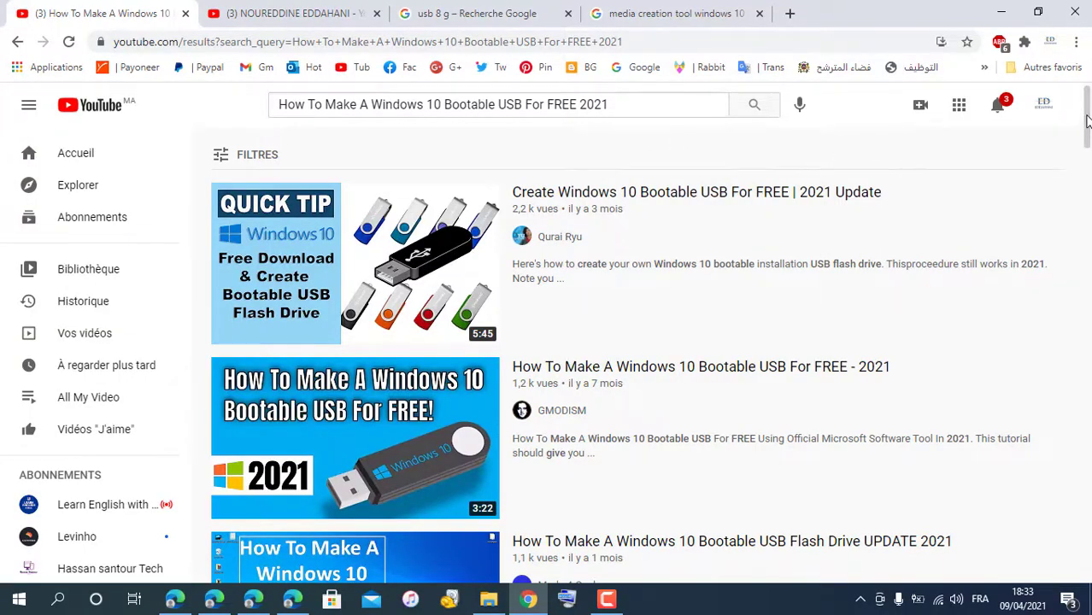
# - Look through the YouTube results for making a free Windows 10 bootable USB in 2021
pyautogui.scroll(-10, 1087, 119)
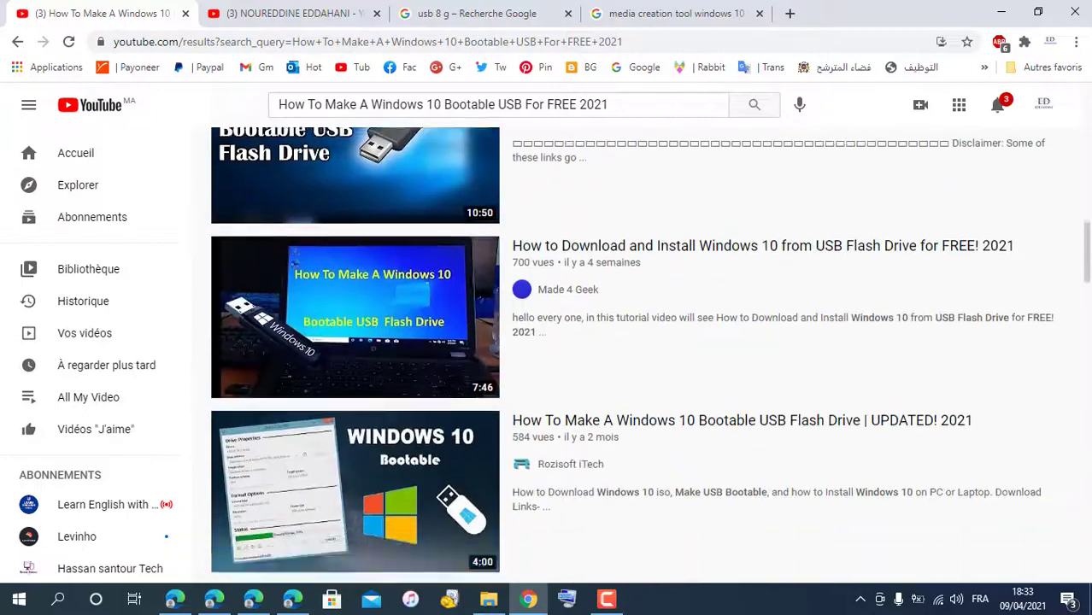
pyautogui.scroll(-15, 633, 351)
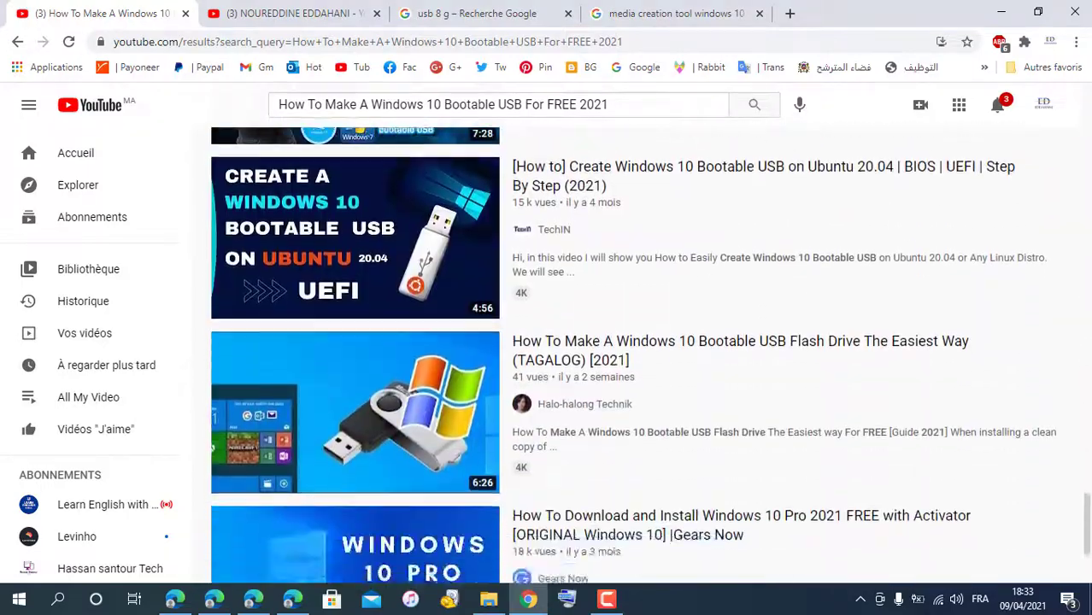
pyautogui.scroll(10, 632, 350)
pyautogui.scroll(10, 632, 351)
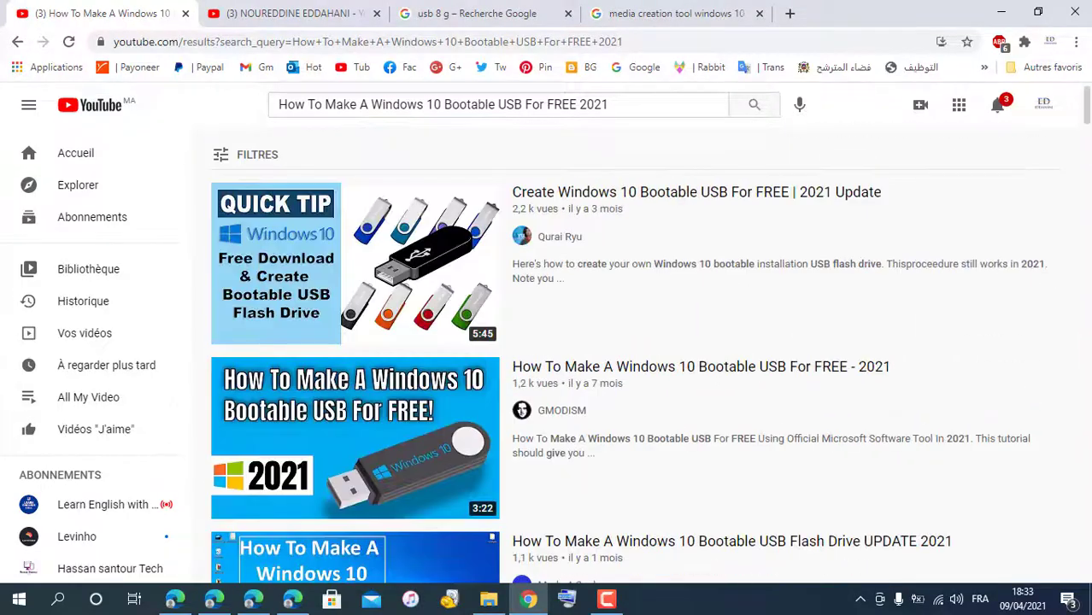
pyautogui.moveTo(609, 105); pyautogui.dragTo(260, 106)
pyautogui.click(261, 107)
# - Browse the Google image results for 8 GB USB drives and preview the Kingston DataTraveler 101
pyautogui.click(268, 9)
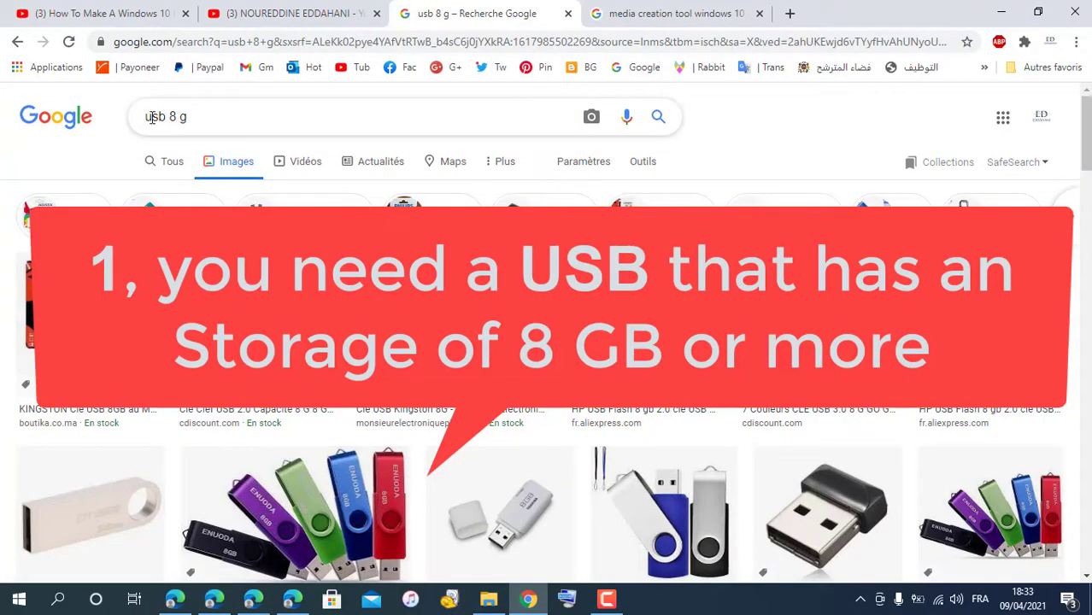
pyautogui.moveTo(145, 118); pyautogui.dragTo(193, 123)
pyautogui.click(224, 117)
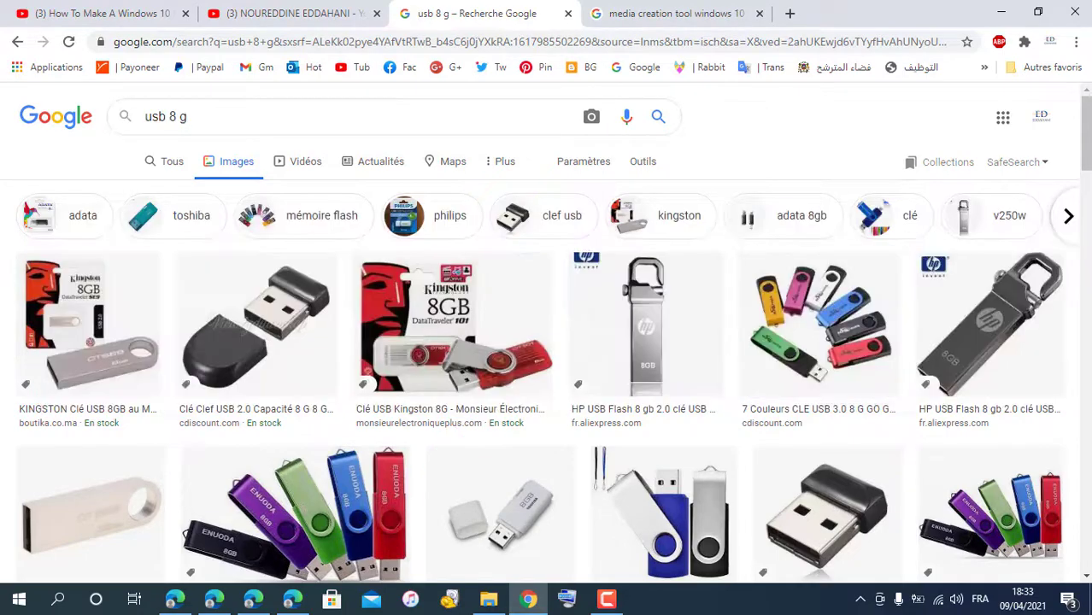
pyautogui.scroll(-5, 545, 342)
pyautogui.scroll(-10, 554, 354)
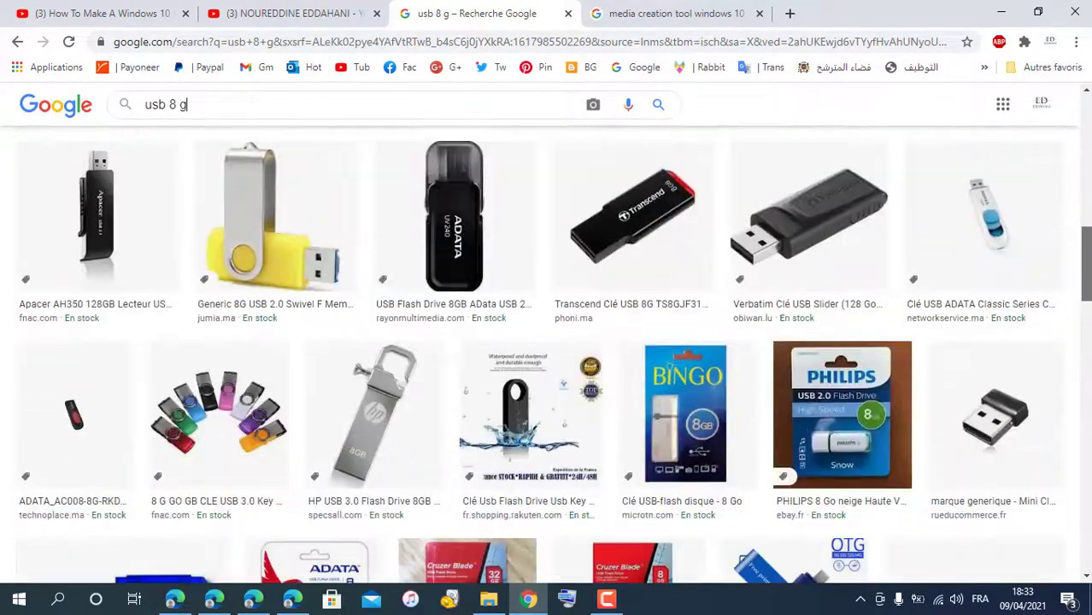
pyautogui.scroll(-6, 545, 355)
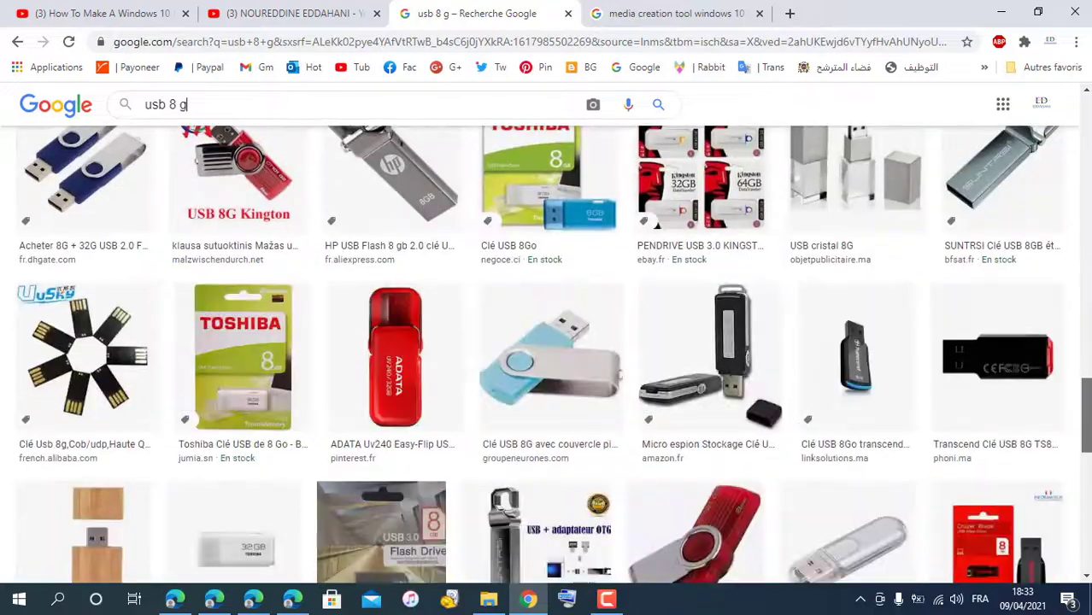
pyautogui.scroll(11, 546, 355)
pyautogui.scroll(6, 861, 331)
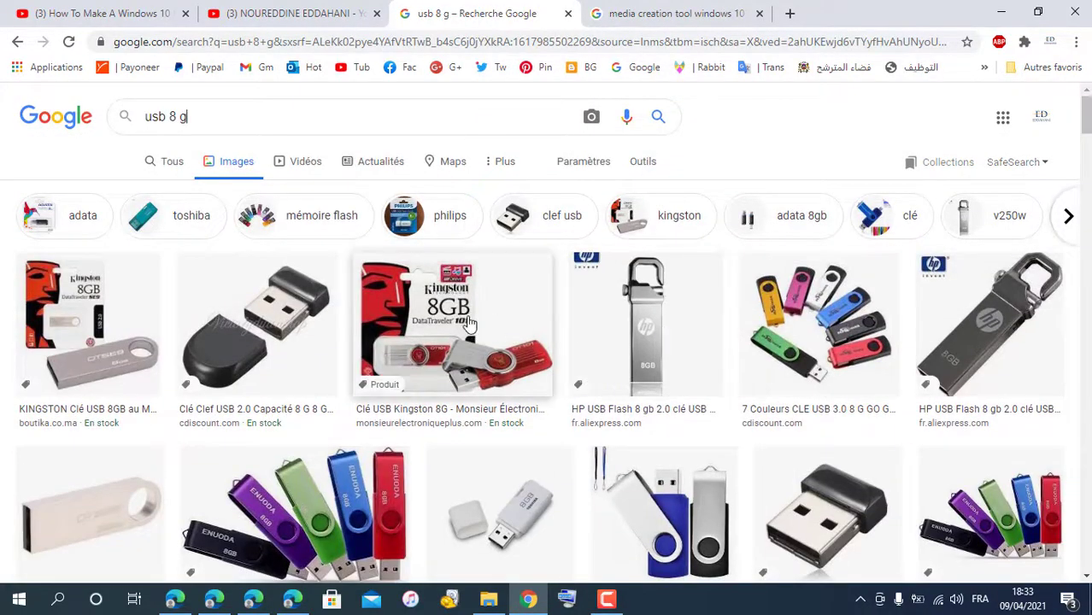
pyautogui.click(458, 337)
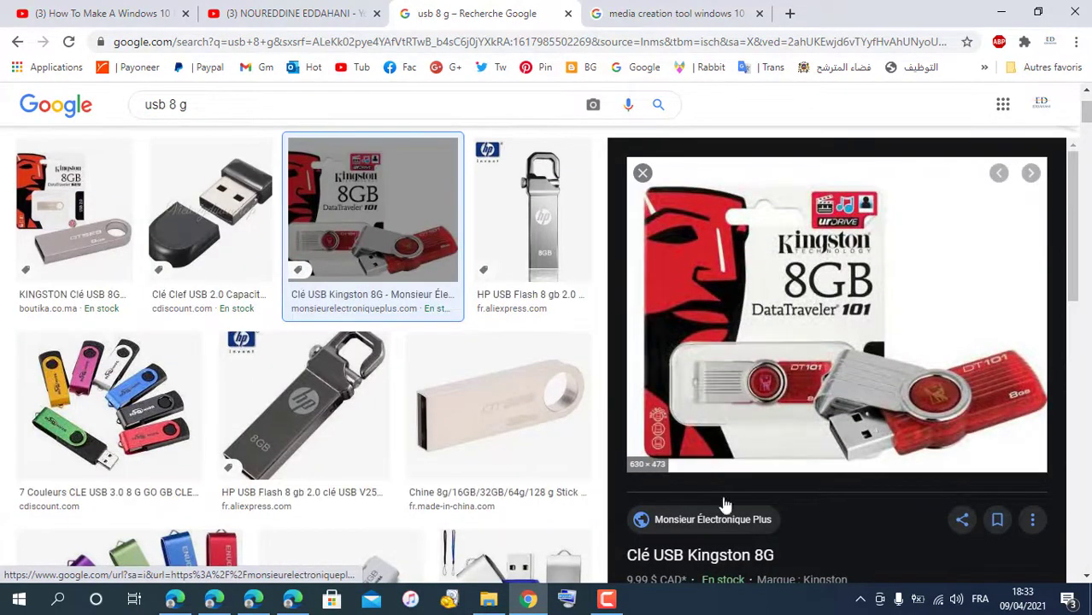
pyautogui.moveTo(628, 560)
pyautogui.mouseDown()
pyautogui.moveTo(673, 556)
pyautogui.moveTo(628, 557)
pyautogui.mouseUp()
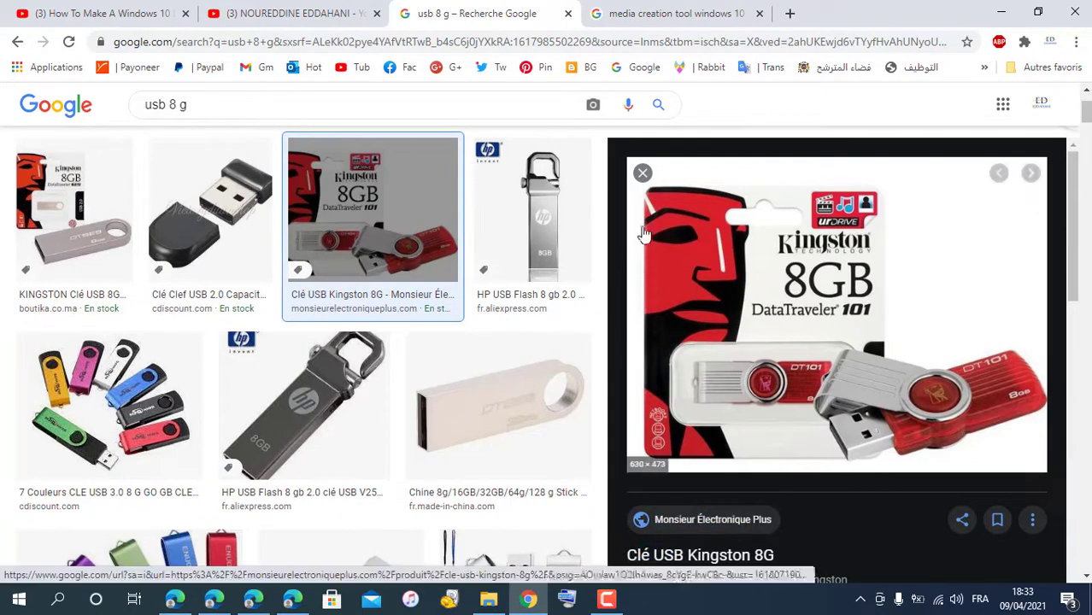
pyautogui.click(643, 175)
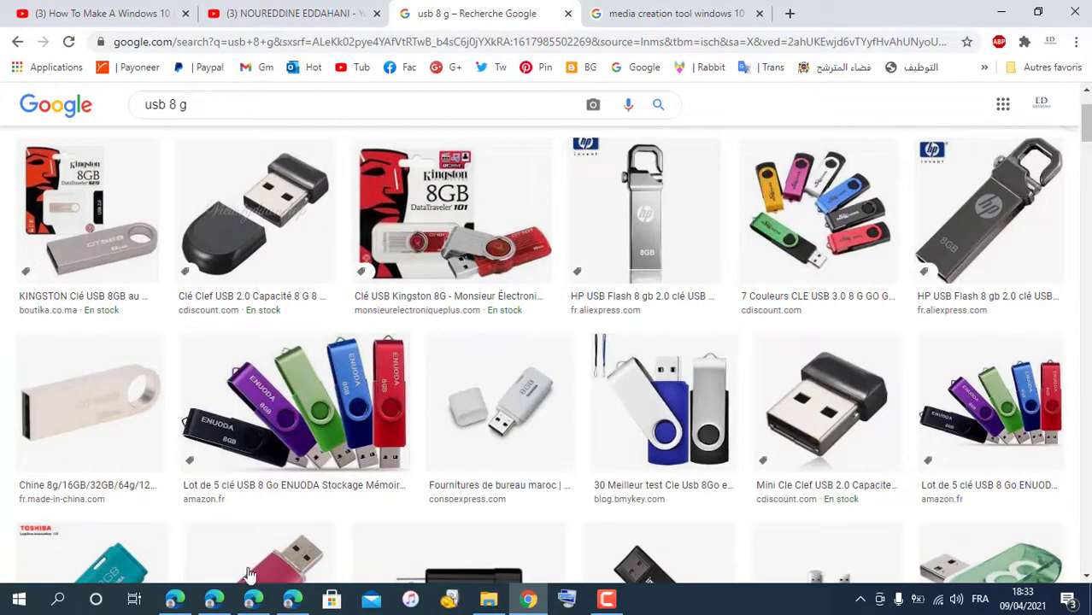
# - Switch to File Explorer and quick-format the ESD-USB (D:) drive as FAT32 with 4096-byte allocation units and the volume name ESD-USB
pyautogui.click(488, 599)
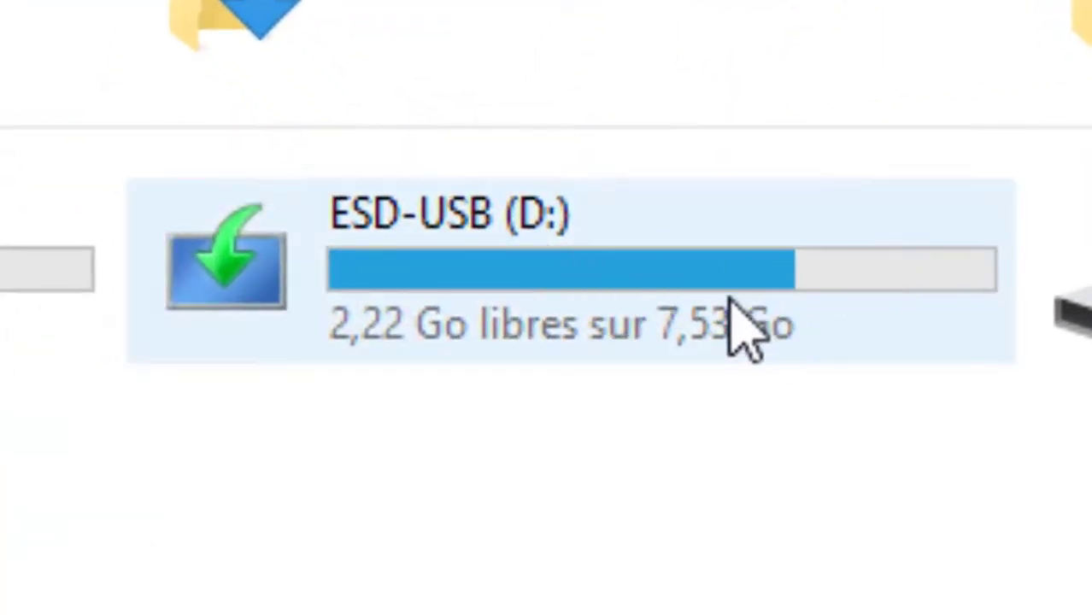
pyautogui.moveTo(730, 329)
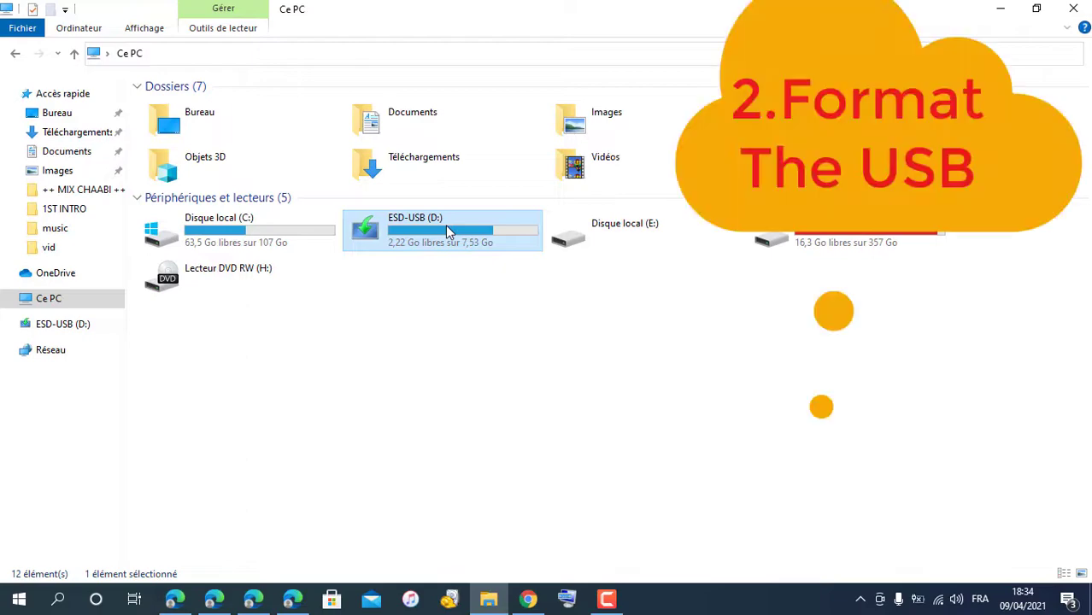
pyautogui.rightClick(446, 227)
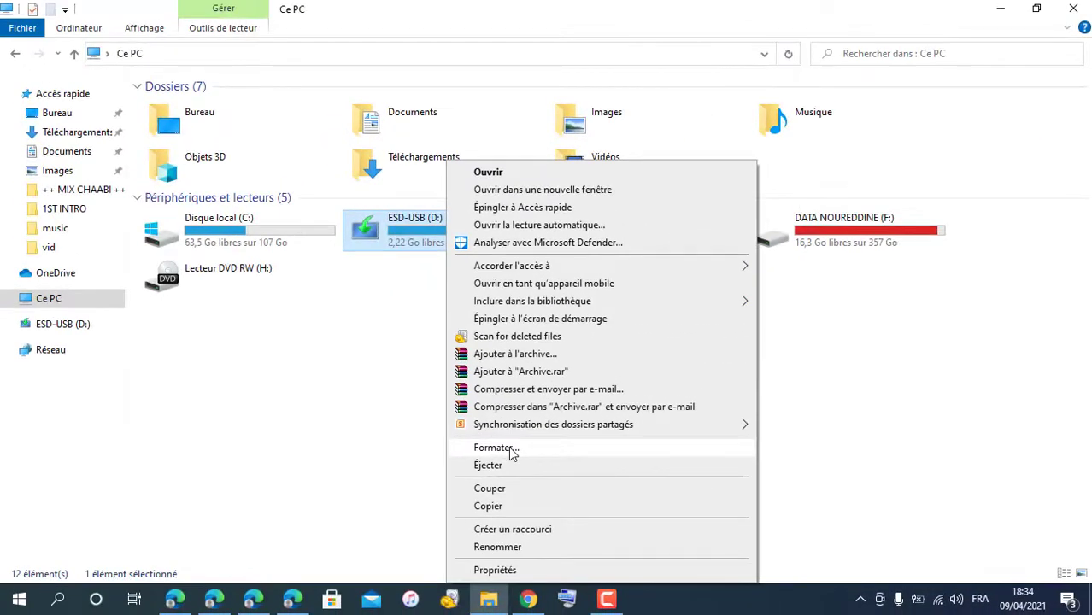
pyautogui.click(511, 449)
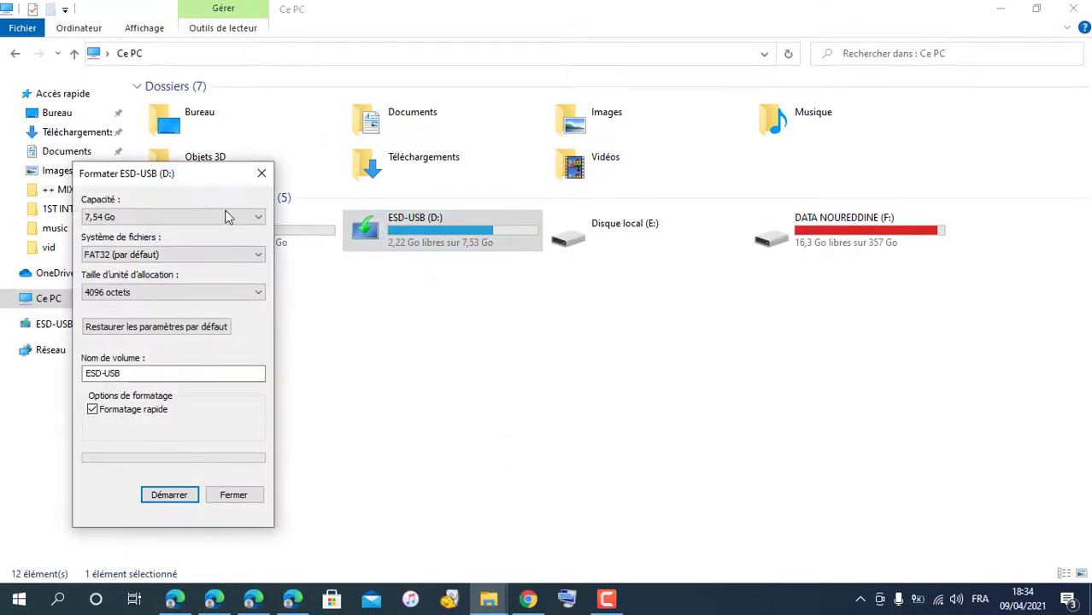
pyautogui.moveTo(202, 179); pyautogui.dragTo(267, 170)
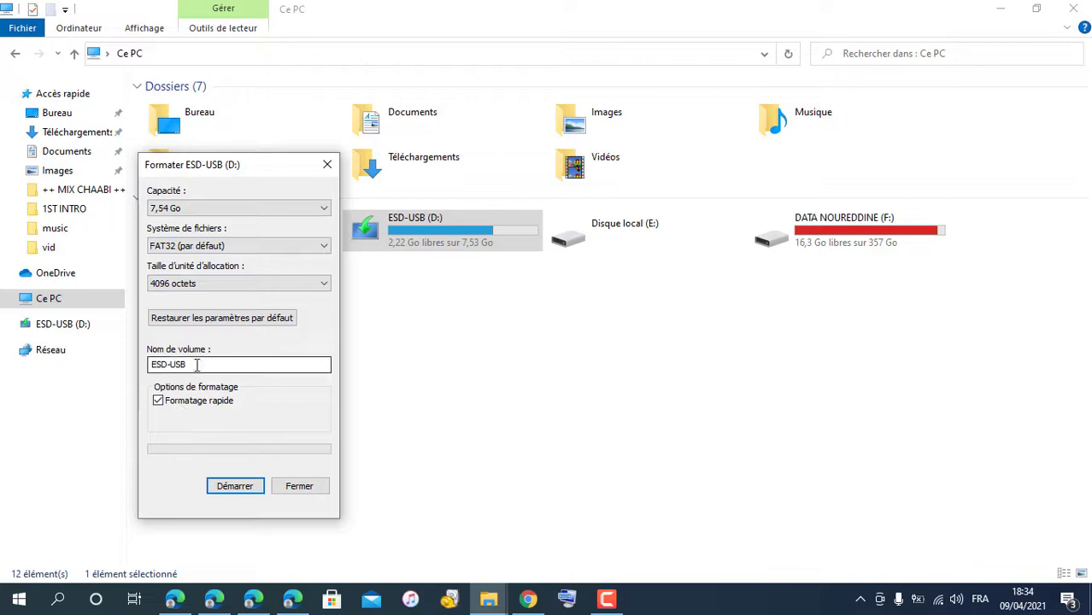
pyautogui.click(235, 486)
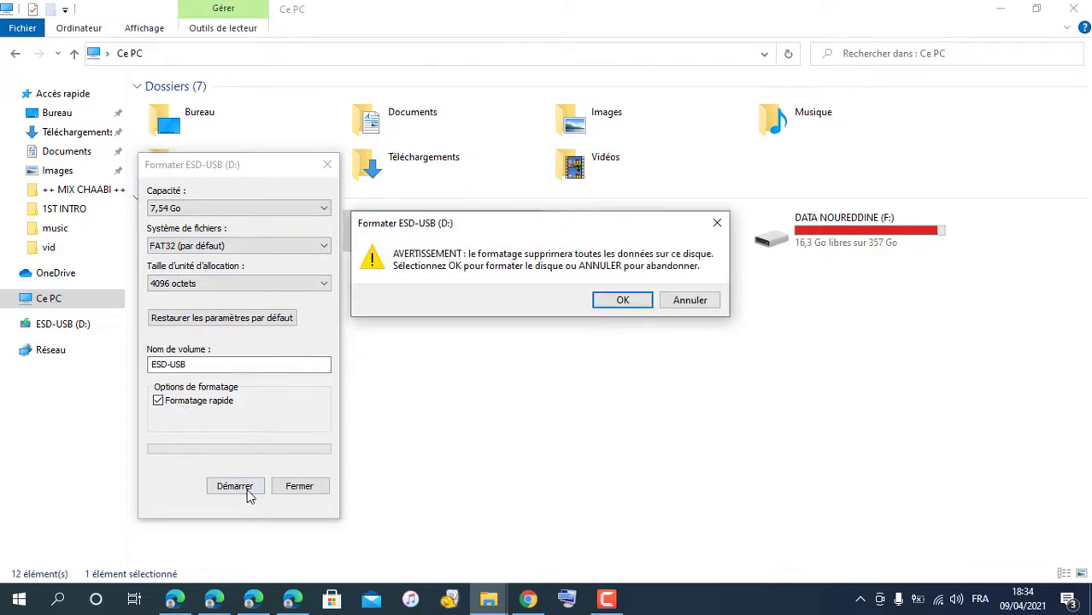
pyautogui.click(623, 301)
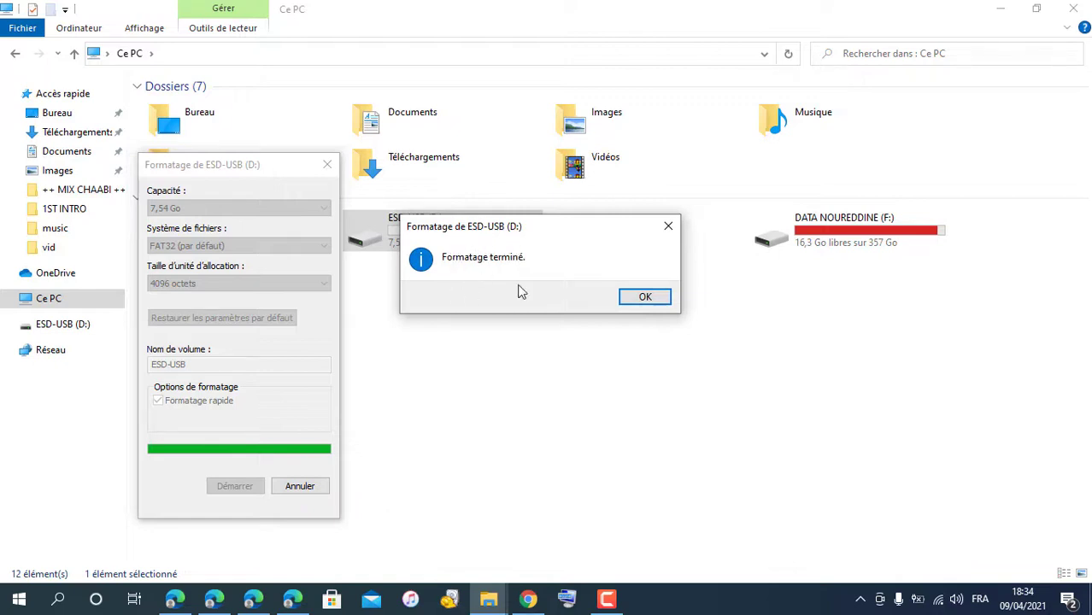
pyautogui.click(642, 298)
pyautogui.click(304, 486)
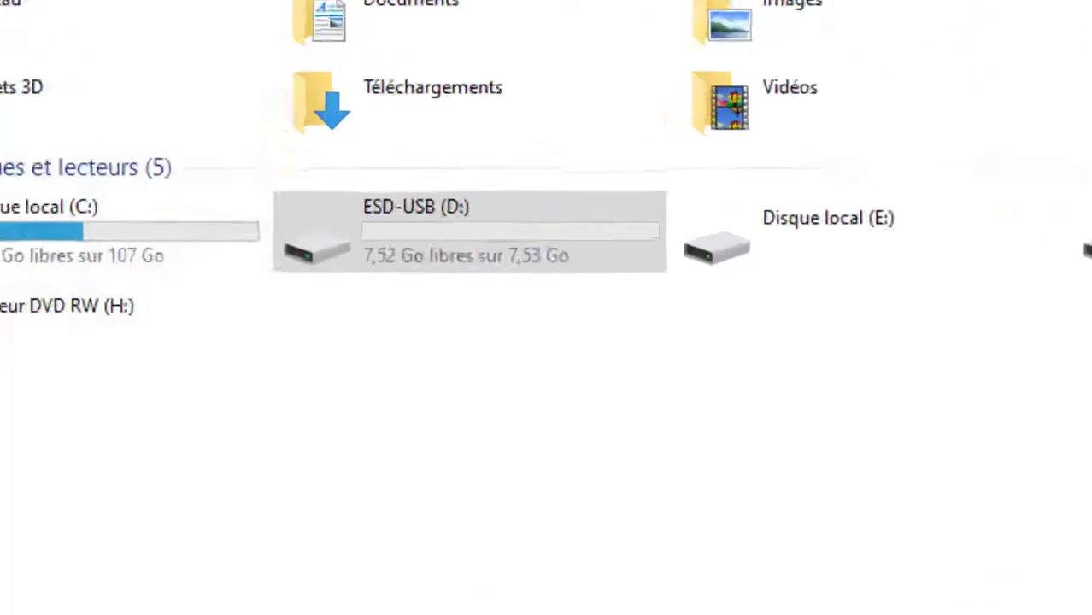
pyautogui.click(375, 219)
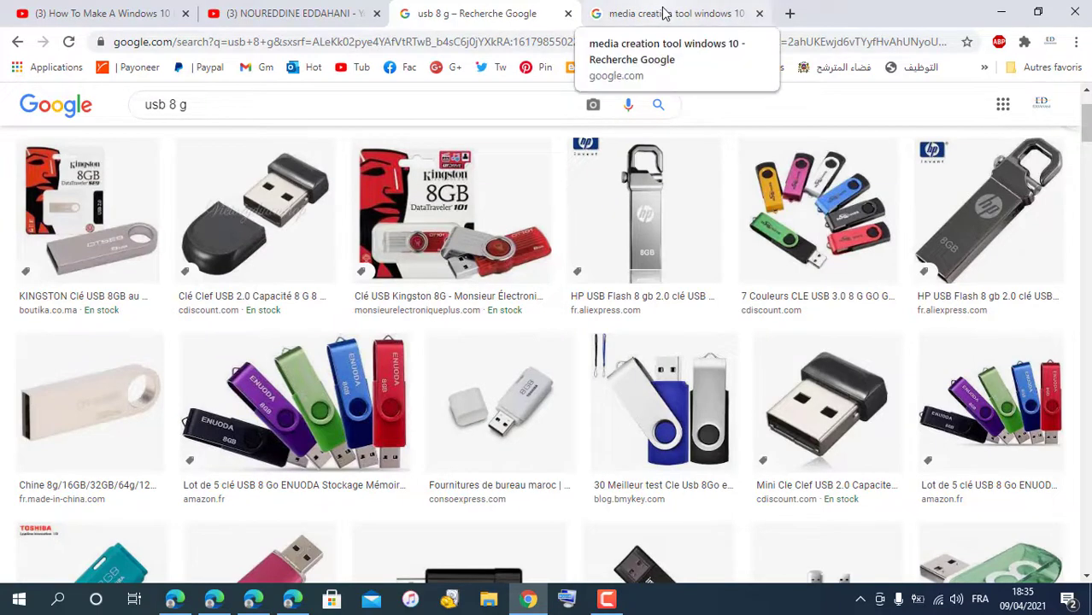
# - Open Microsoft's French Windows 10 download page from the Google results for "media creation tool windows 10" in Chrome
pyautogui.click(665, 13)
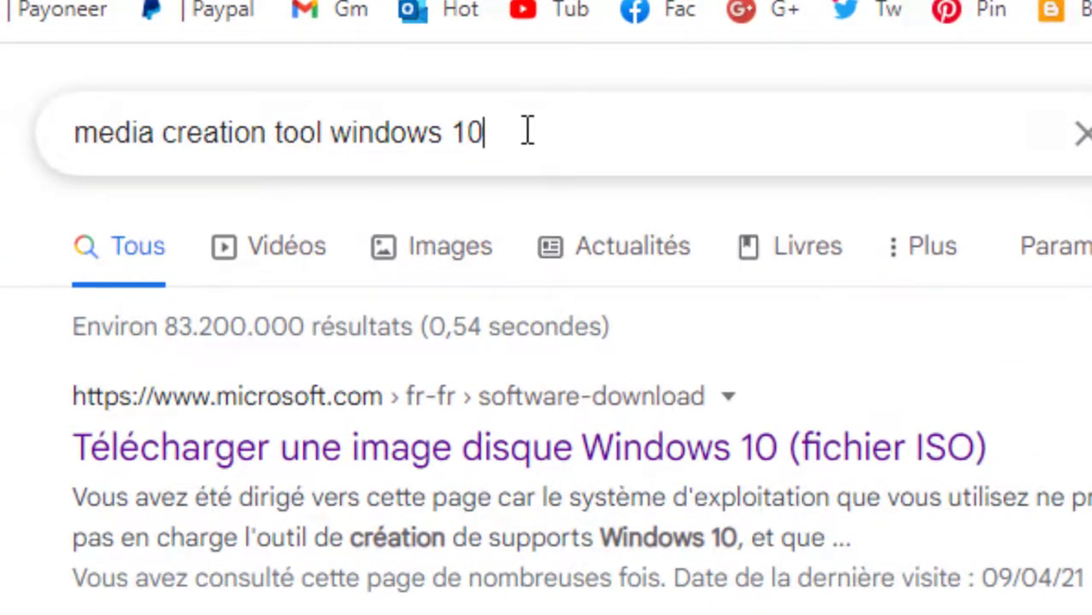
pyautogui.tripleClick(527, 131)
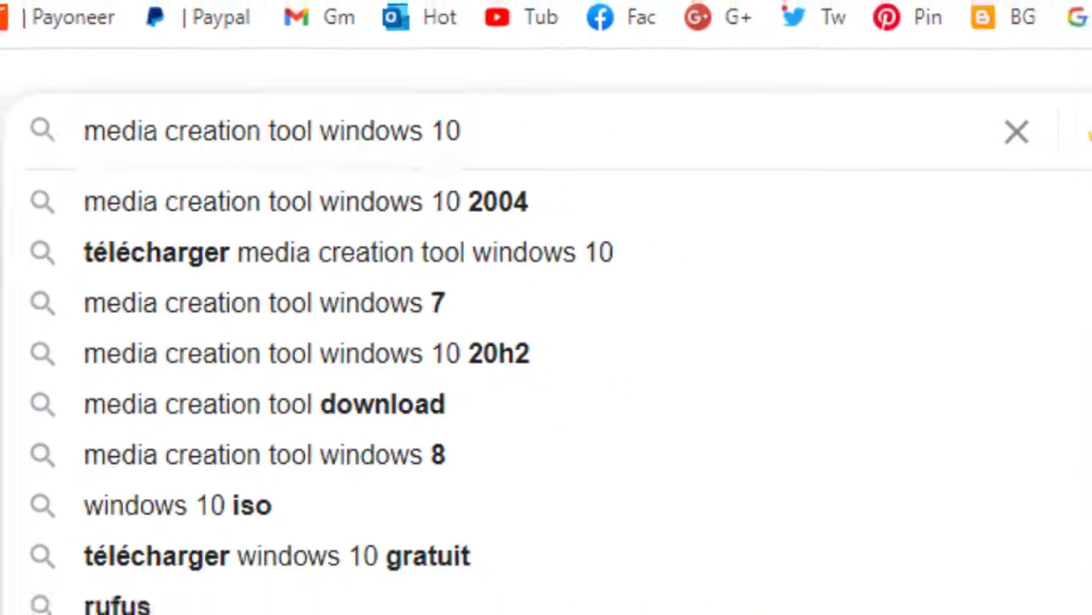
pyautogui.press('Escape')
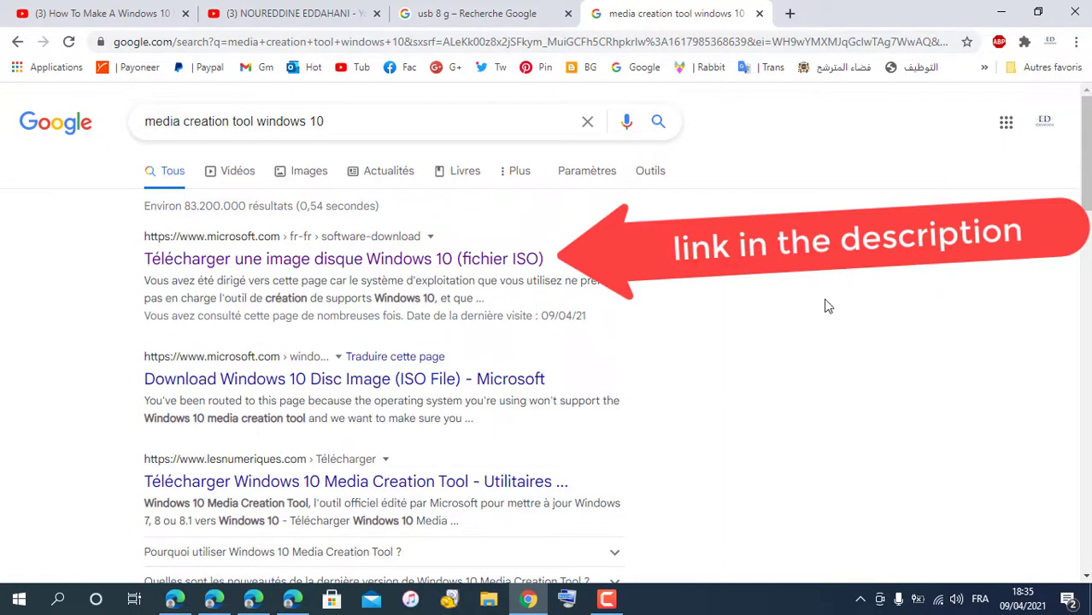
pyautogui.click(290, 267)
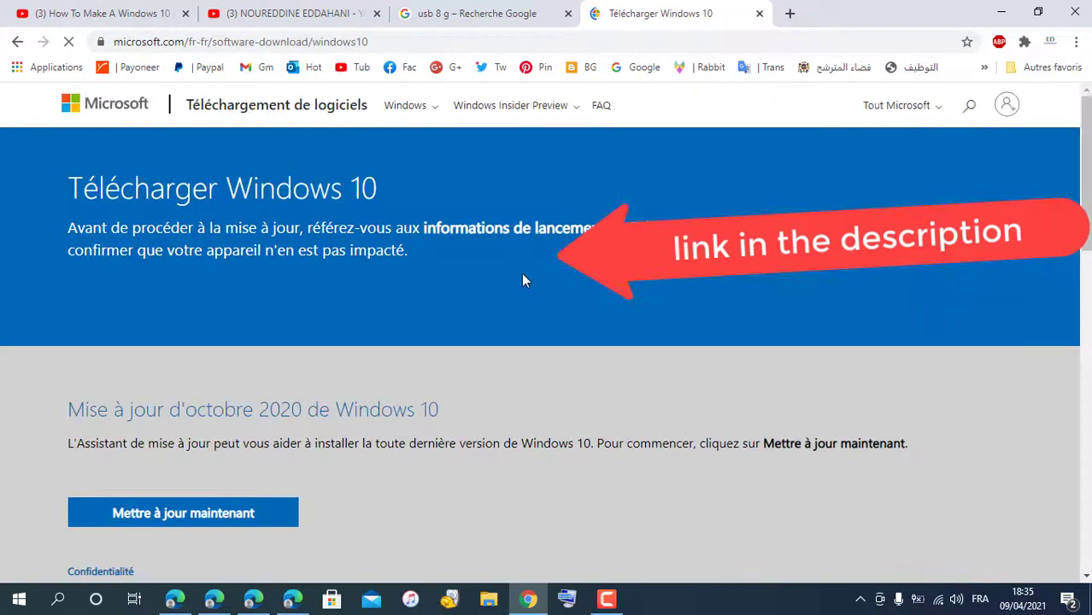
pyautogui.click(202, 57)
pyautogui.click(415, 41)
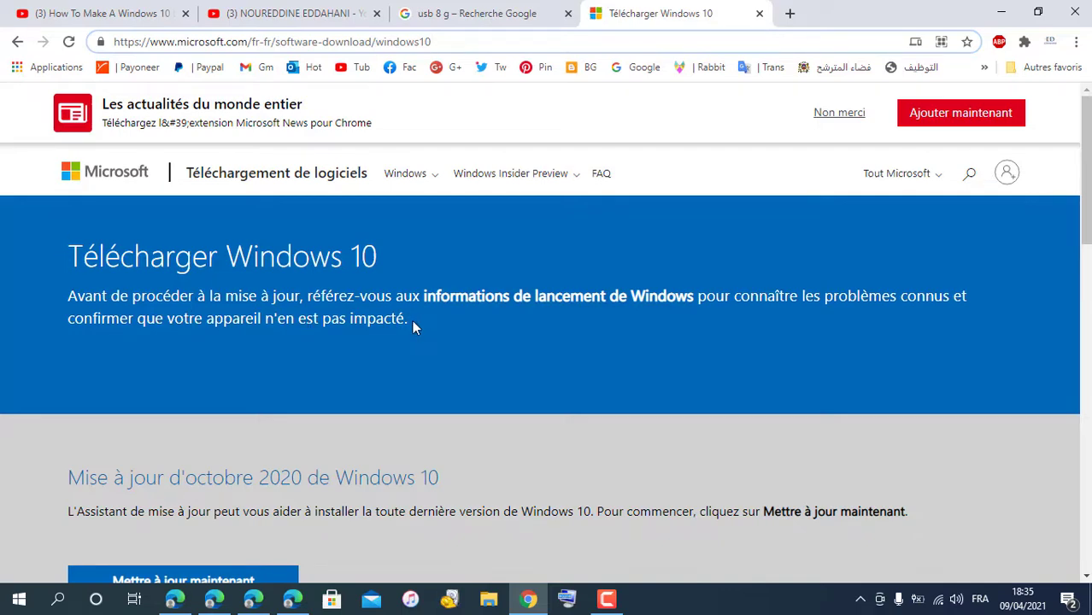
# - Download the media creation tool from the page's section on installing Windows 10 on a PC
pyautogui.scroll(-3, 1086, 162)
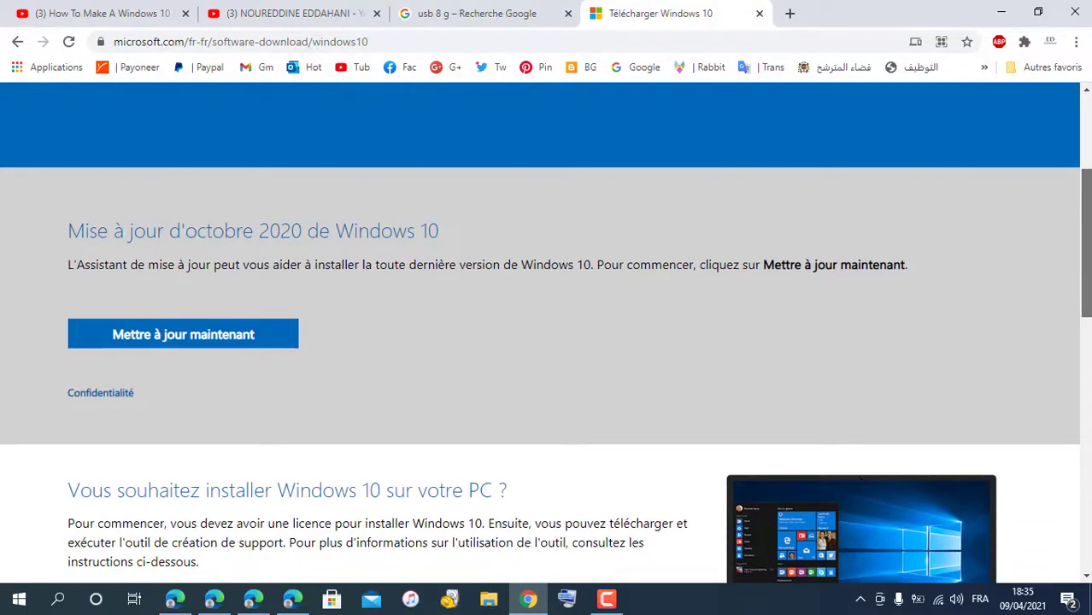
pyautogui.moveTo(1086, 239); pyautogui.dragTo(1085, 239)
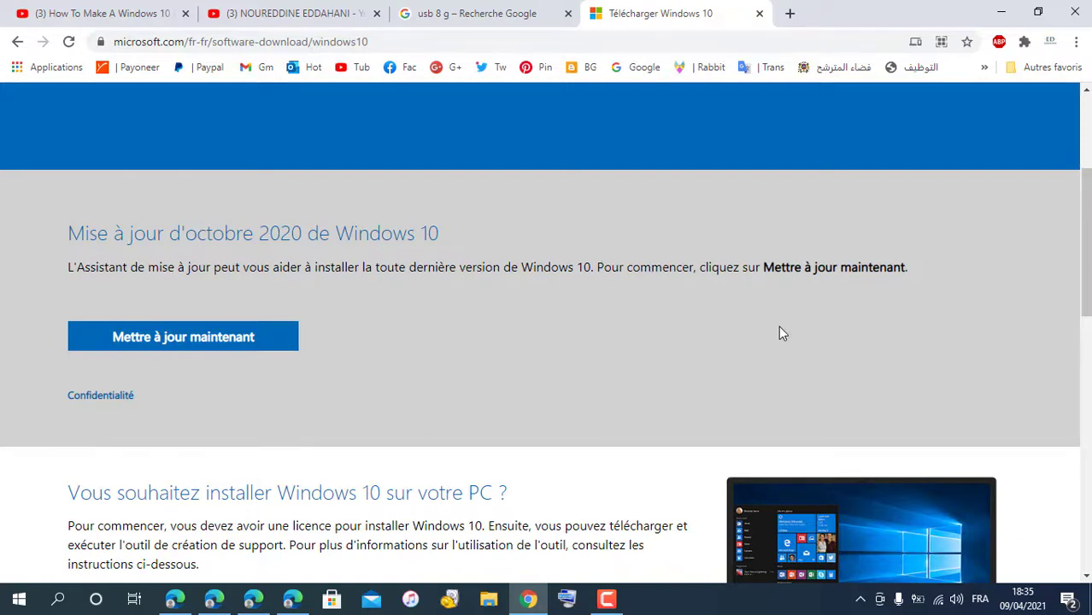
pyautogui.moveTo(1085, 282); pyautogui.dragTo(1086, 366)
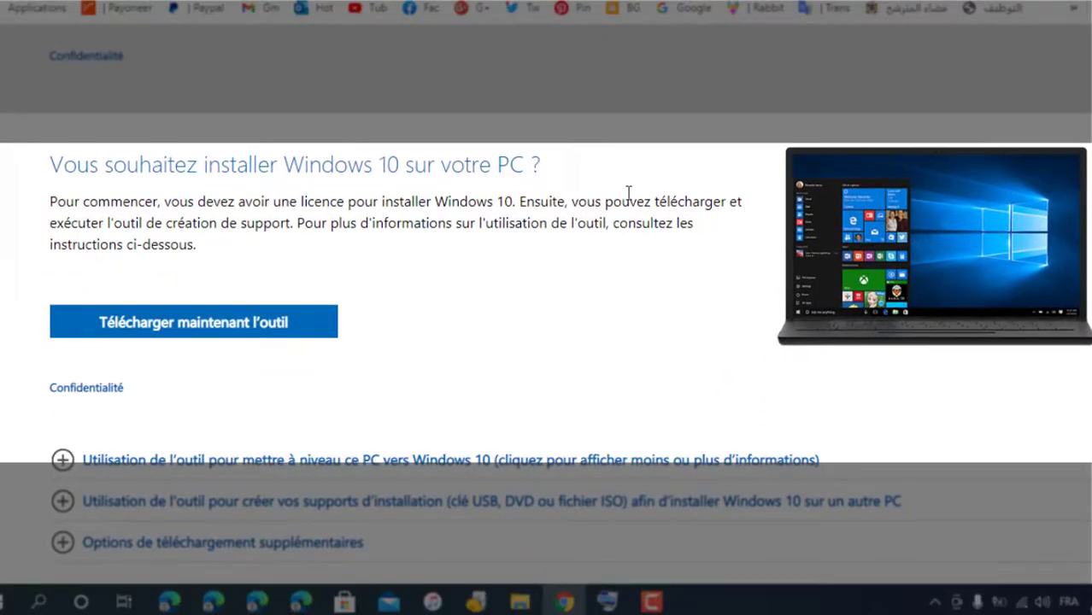
pyautogui.moveTo(52, 162); pyautogui.dragTo(571, 156)
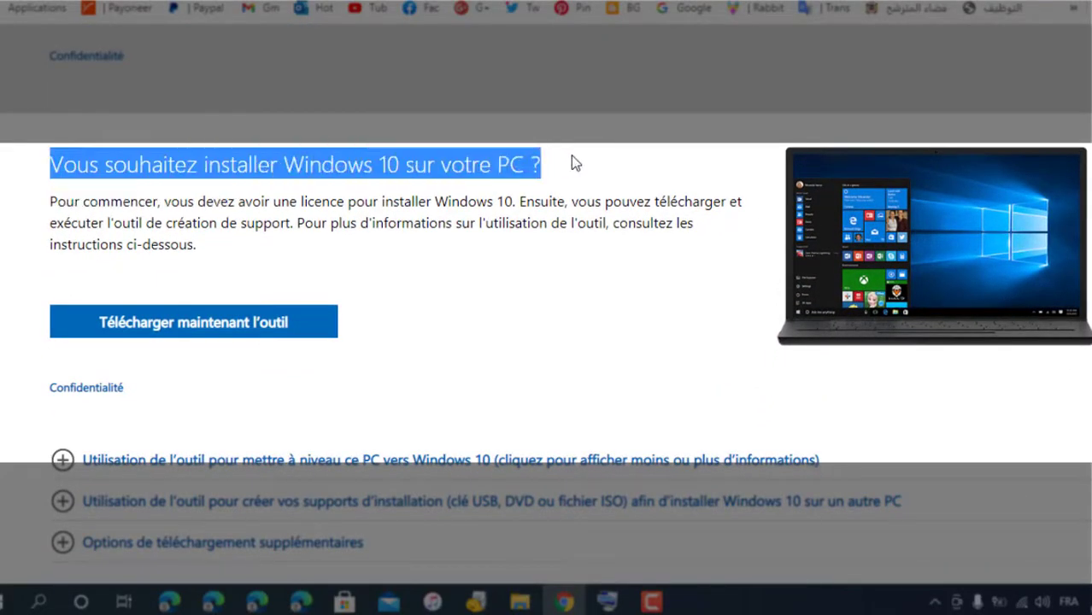
pyautogui.click(571, 156)
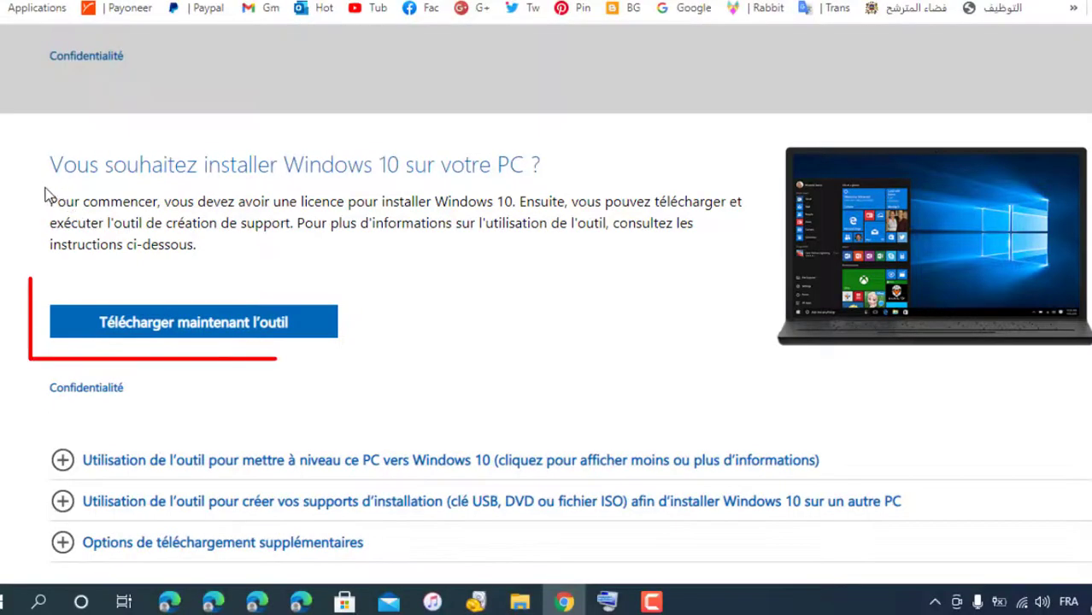
pyautogui.moveTo(47, 197)
pyautogui.mouseDown()
pyautogui.moveTo(151, 248)
pyautogui.moveTo(220, 266)
pyautogui.mouseUp()
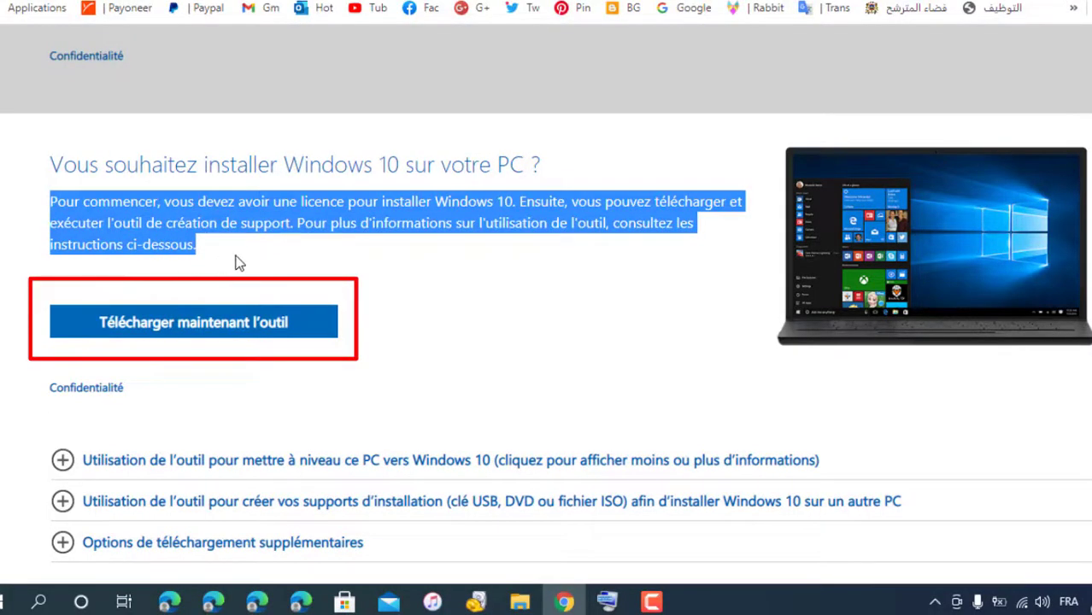
pyautogui.click(223, 250)
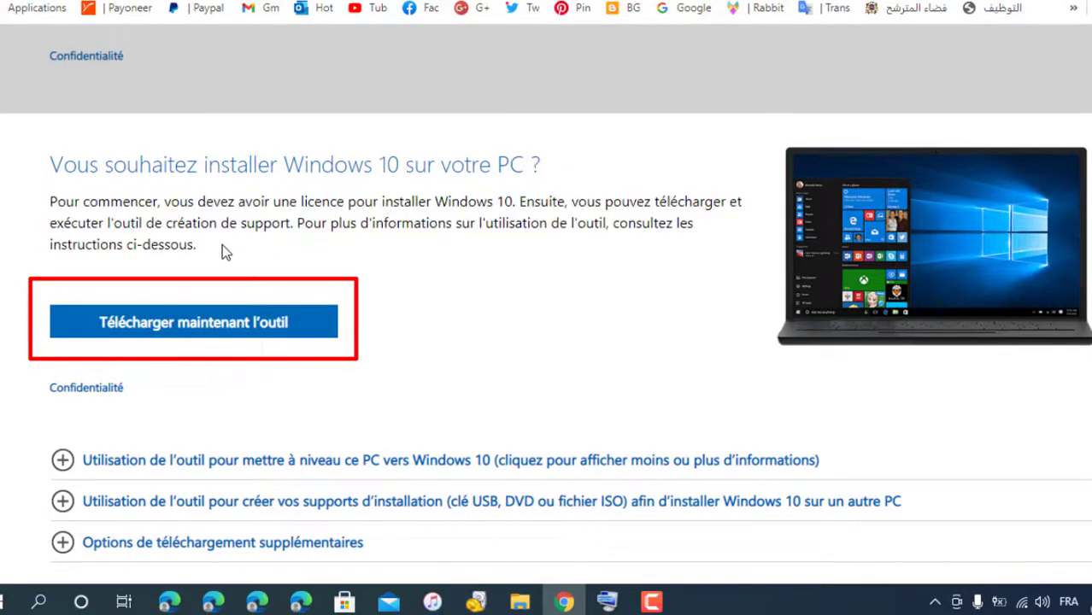
pyautogui.click(202, 327)
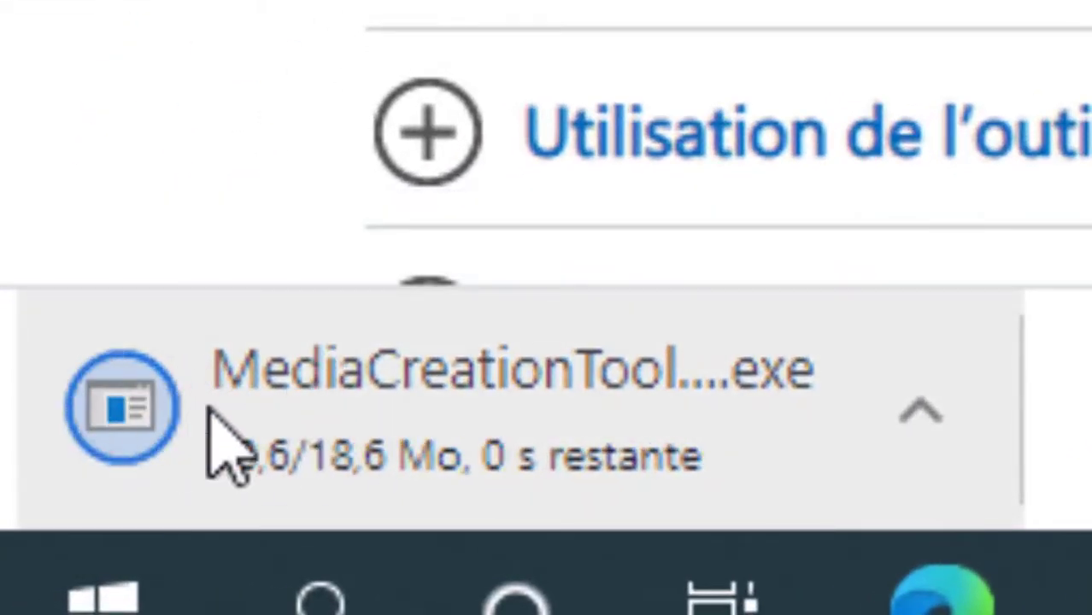
# - Show the downloaded MediaCreationTool file in its folder in File Explorer
pyautogui.click(296, 459)
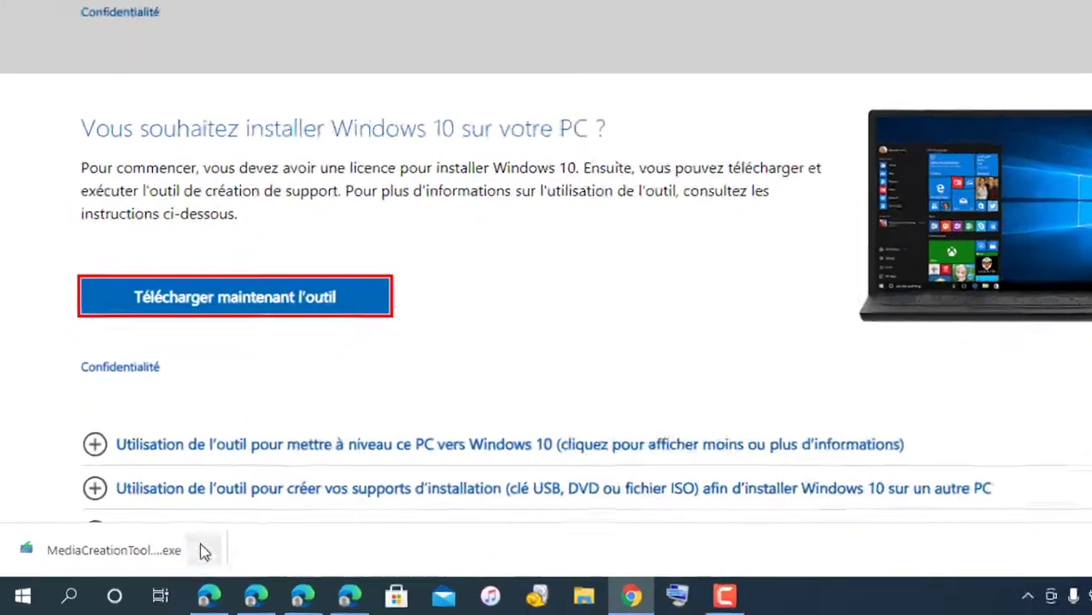
pyautogui.click(171, 561)
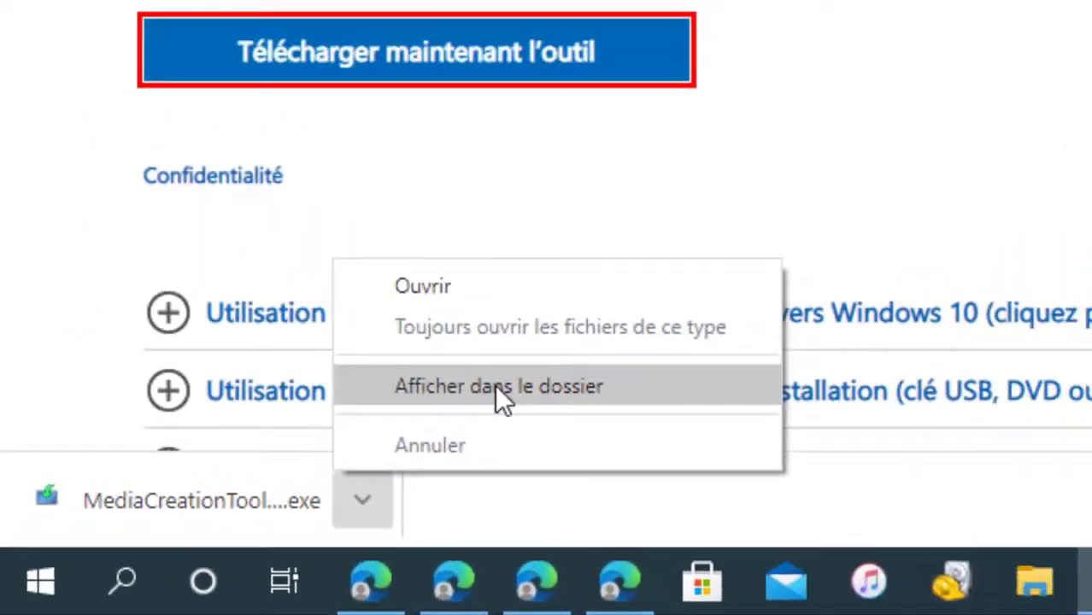
pyautogui.click(654, 329)
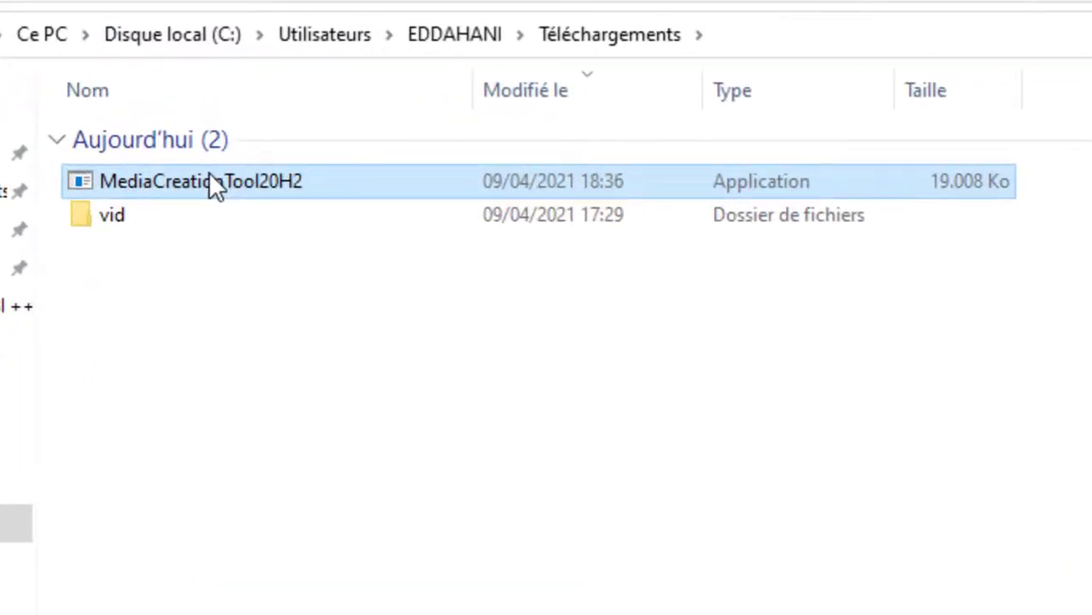
# - Launch MediaCreationTool20H2 from the Téléchargements folder and minimize the File Explorer and Chrome windows
pyautogui.doubleClick(208, 172)
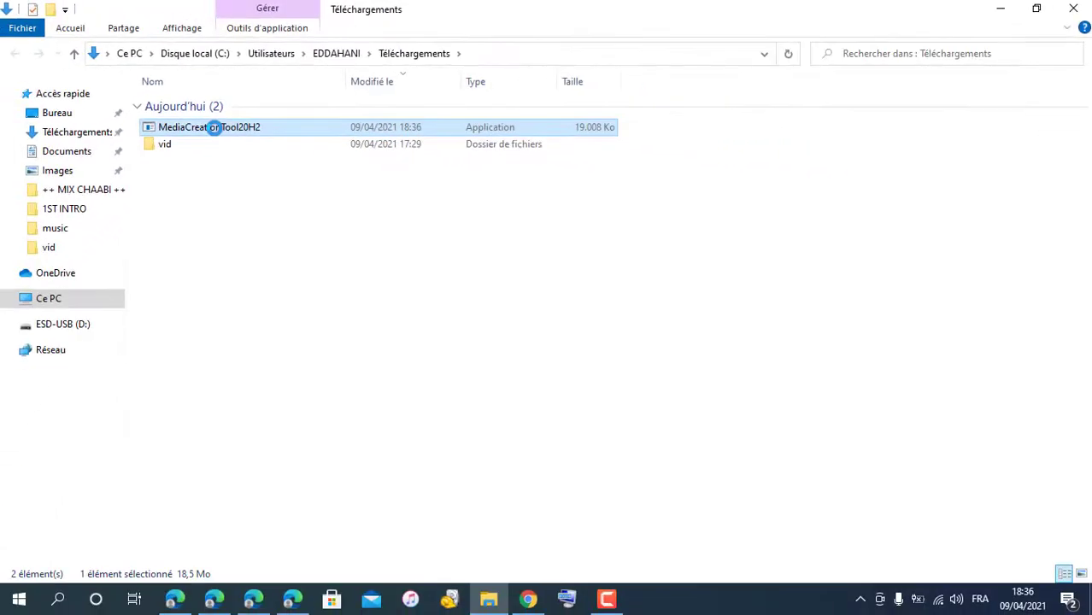
pyautogui.rightClick(214, 127)
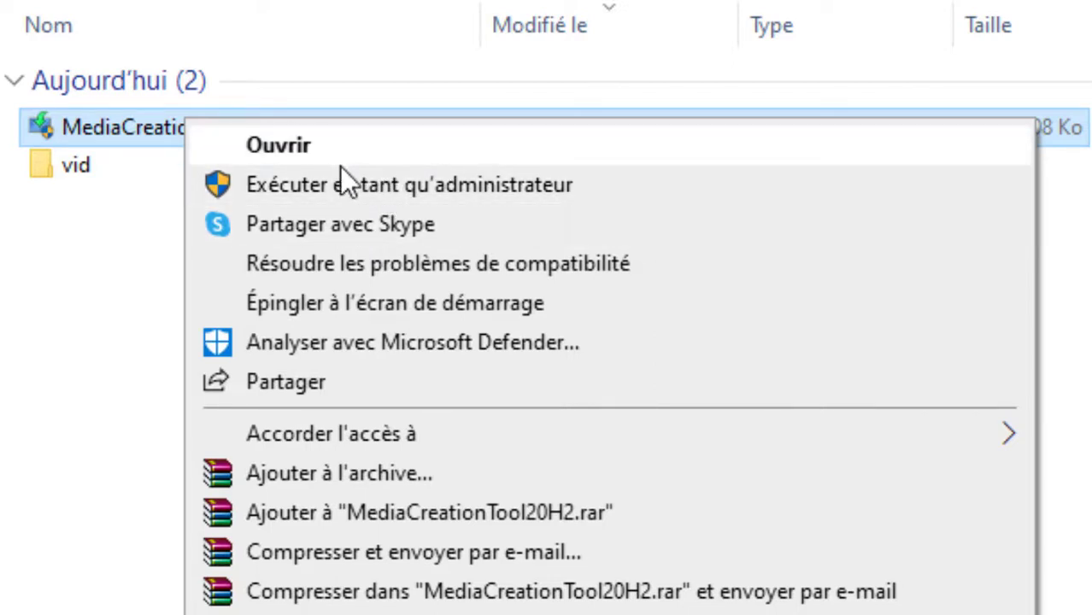
pyautogui.click(342, 147)
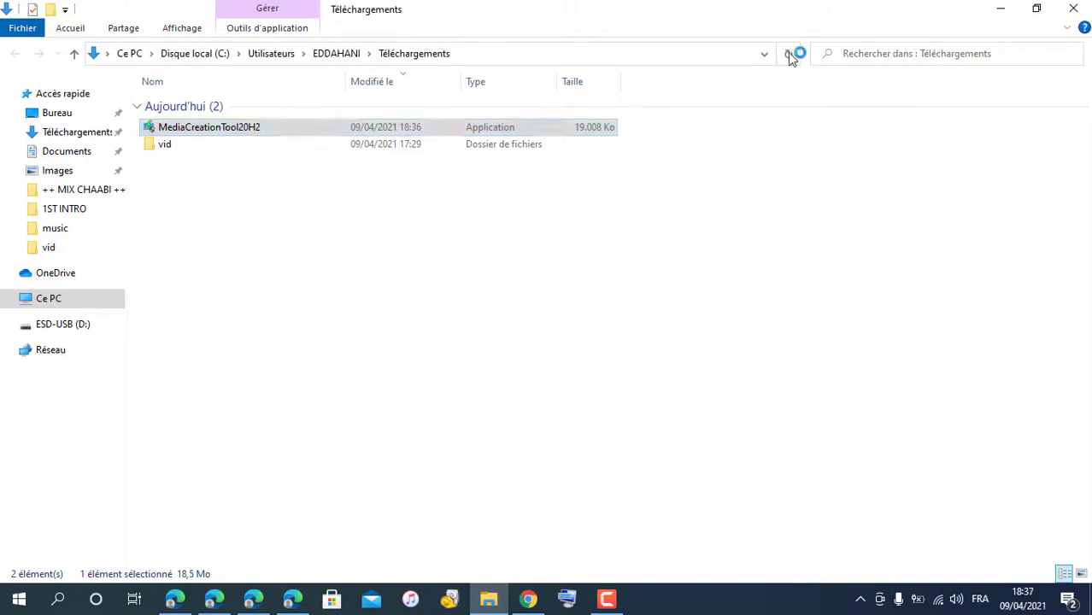
pyautogui.click(993, 7)
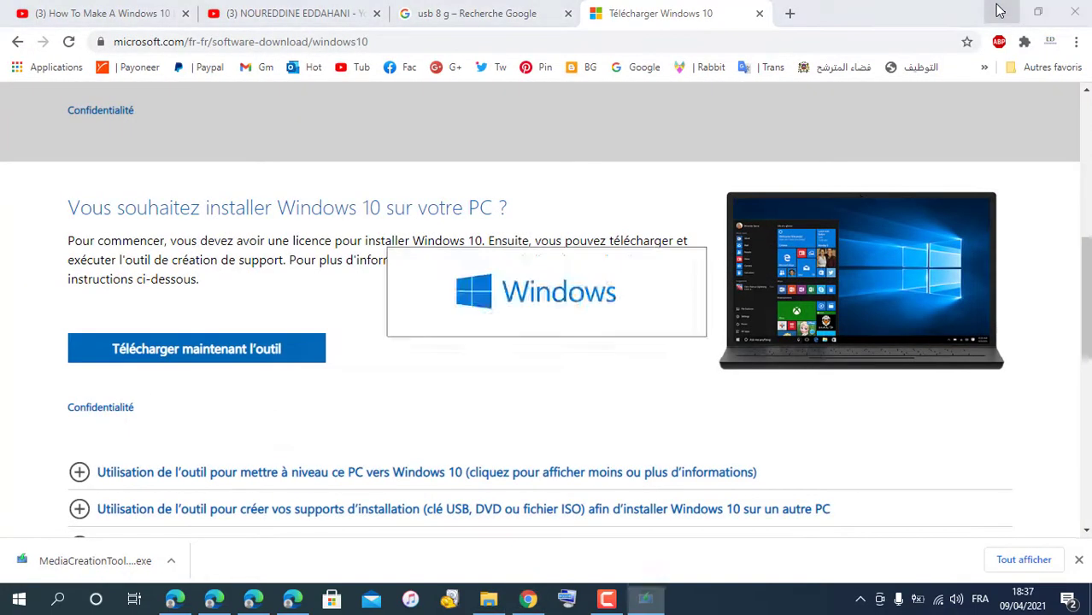
pyautogui.click(998, 8)
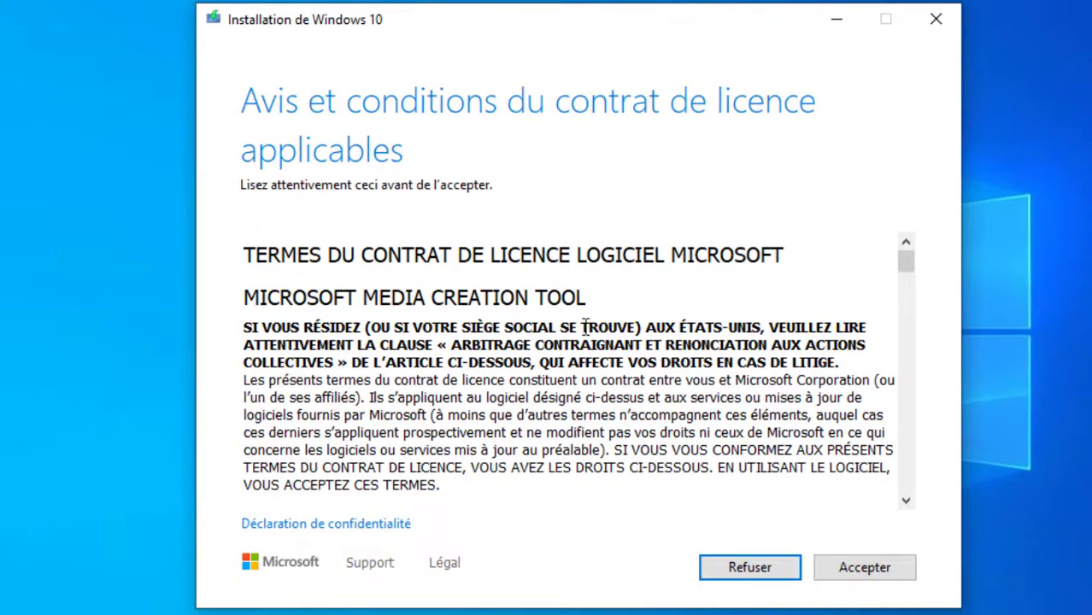
# - Accept the Microsoft licence terms and choose to create installation media (USB drive, DVD or ISO file) for another PC
pyautogui.moveTo(915, 271); pyautogui.dragTo(921, 505)
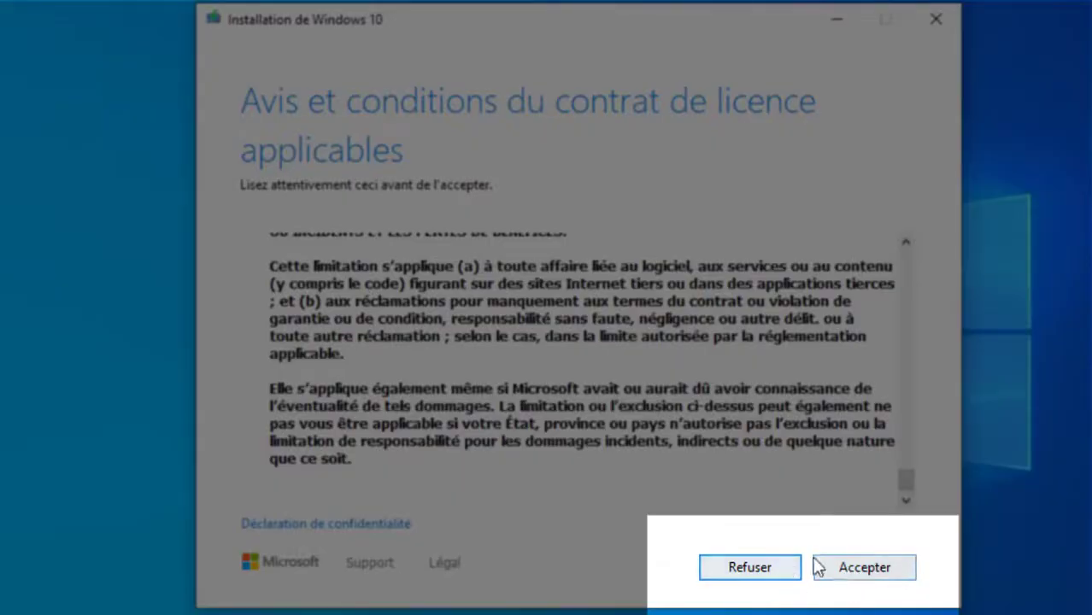
pyautogui.click(858, 571)
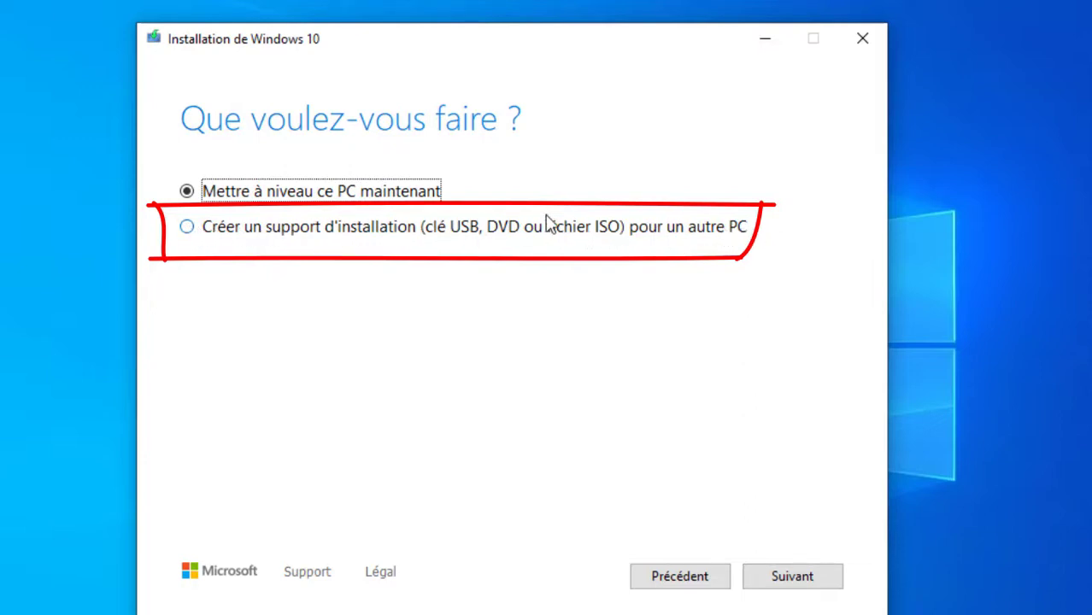
pyautogui.click(187, 229)
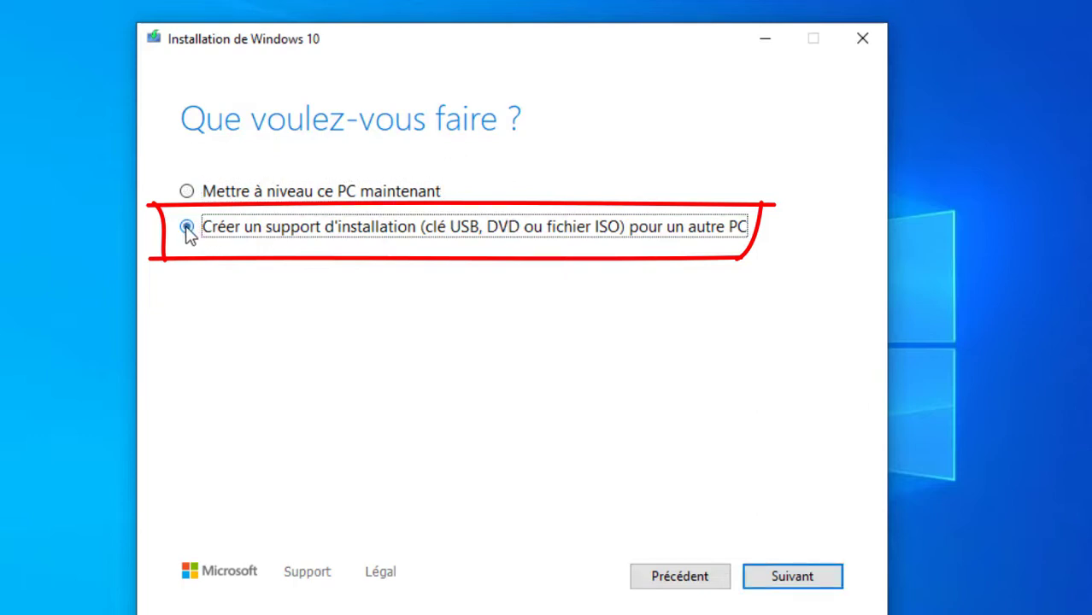
pyautogui.click(793, 577)
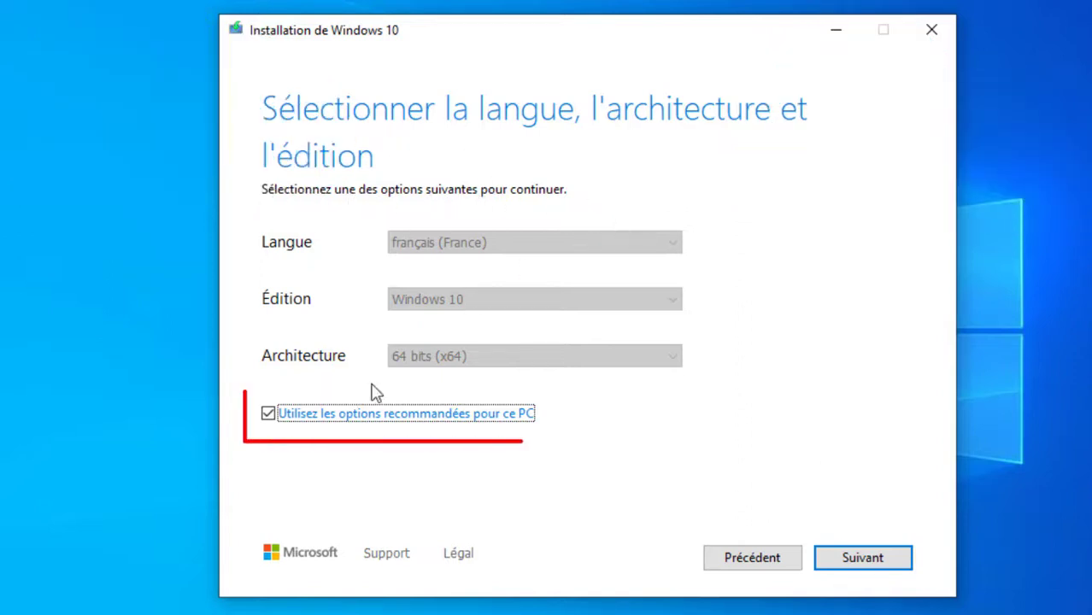
# - Turn off the recommended options and continue with language français (France), edition Windows 10 and architecture 64 bits (x64)
pyautogui.click(268, 414)
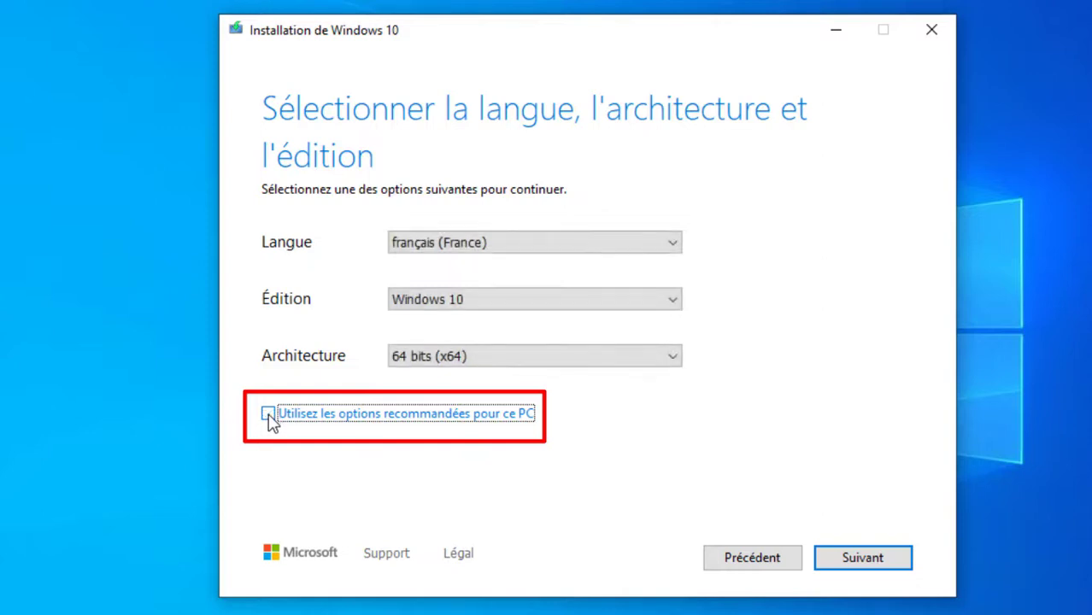
pyautogui.click(675, 245)
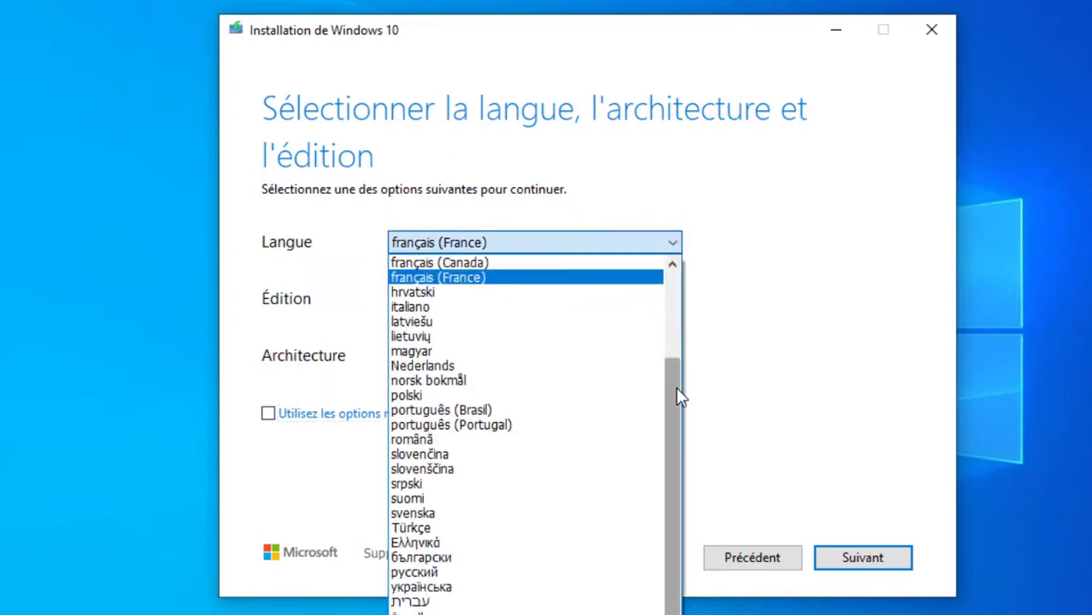
pyautogui.moveTo(688, 537); pyautogui.dragTo(678, 303)
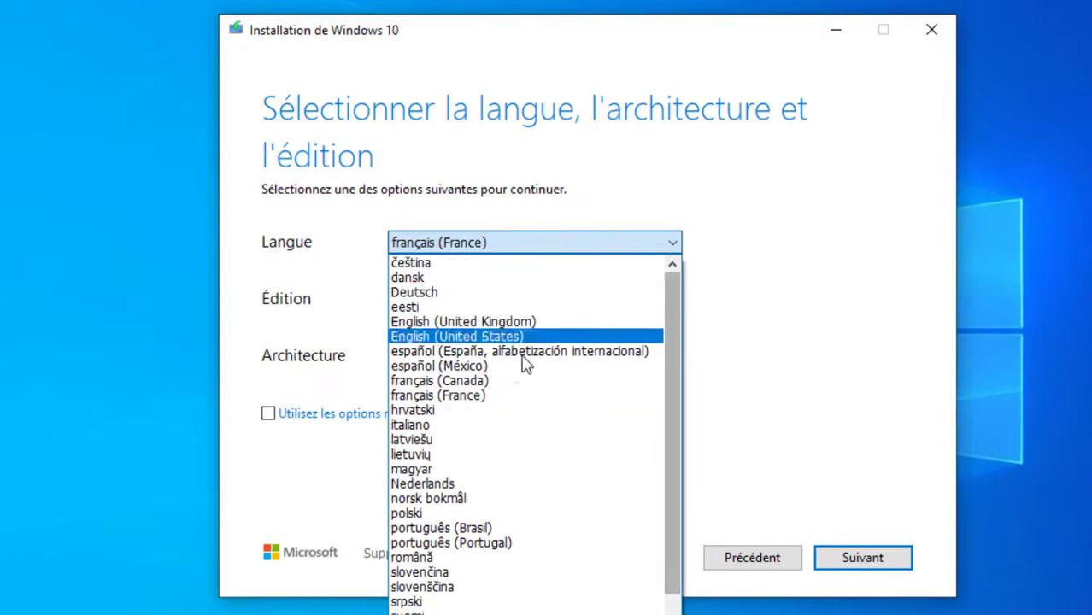
pyautogui.click(535, 397)
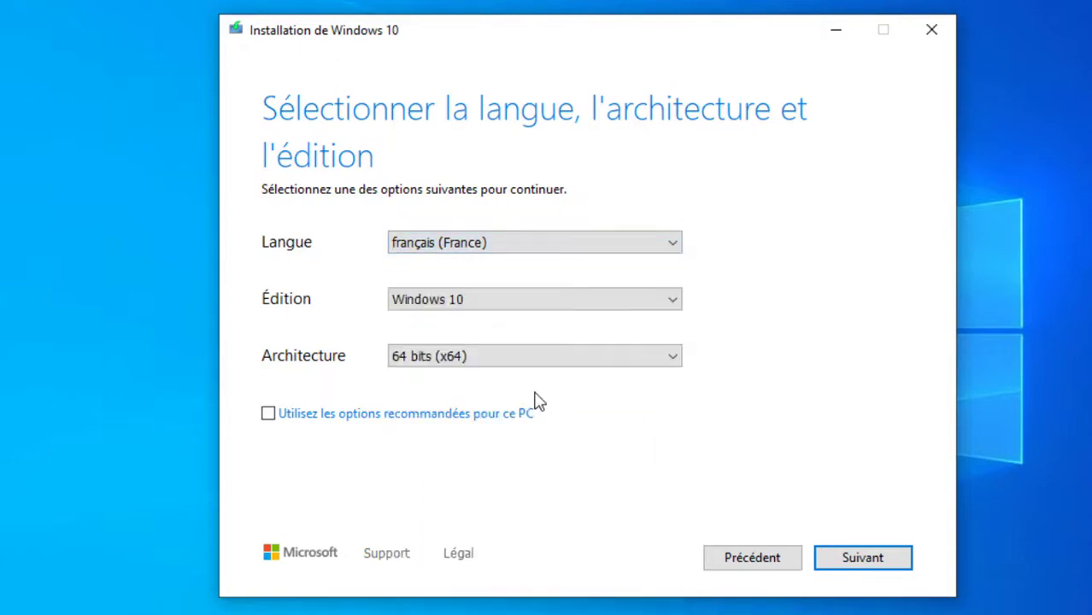
pyautogui.click(603, 306)
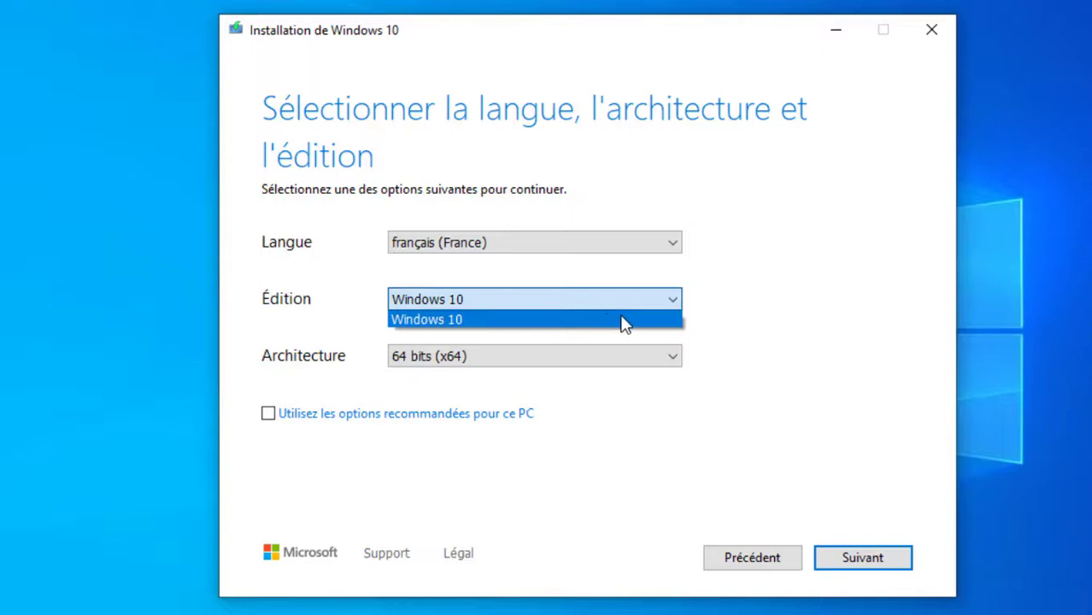
pyautogui.click(565, 327)
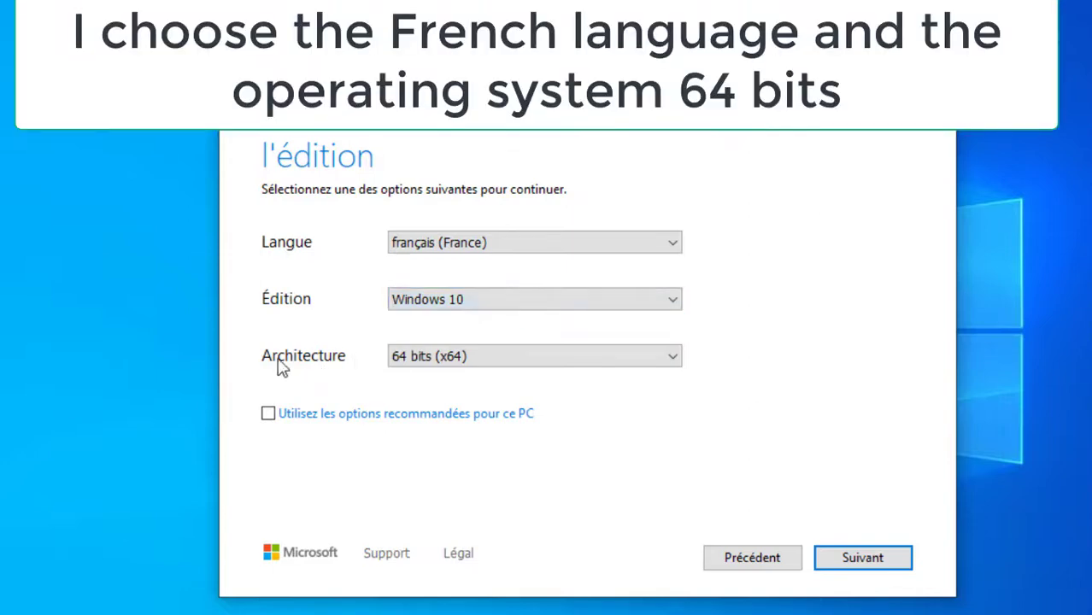
pyautogui.click(674, 360)
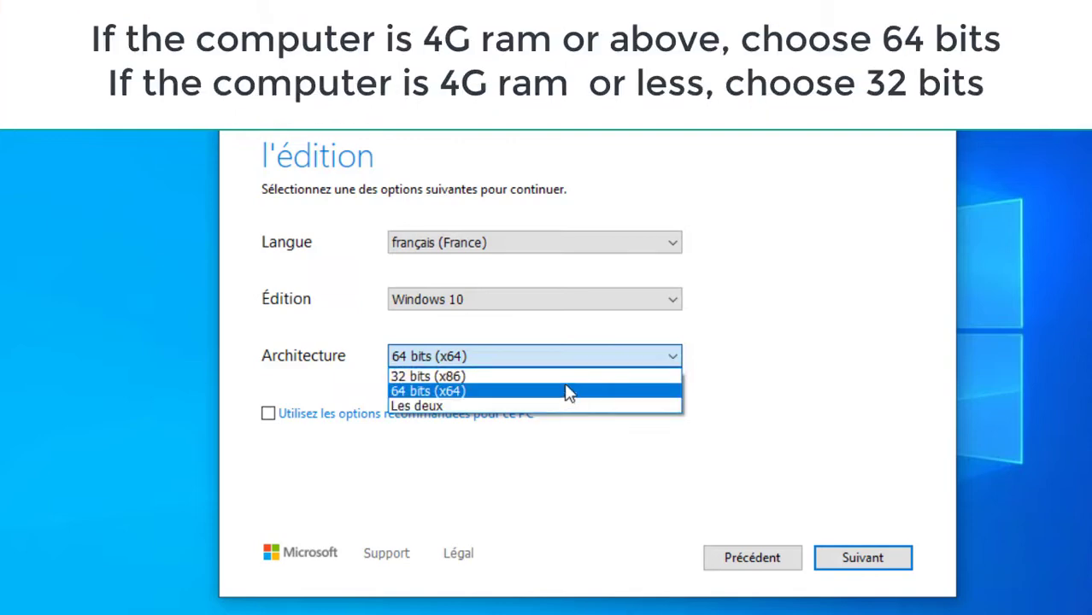
pyautogui.click(476, 398)
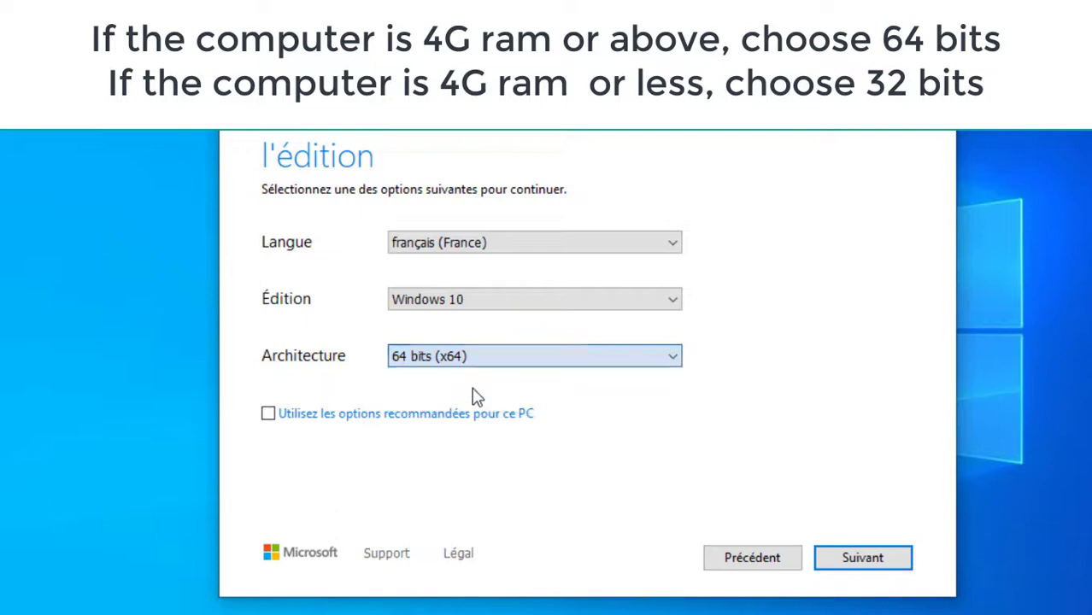
pyautogui.click(863, 558)
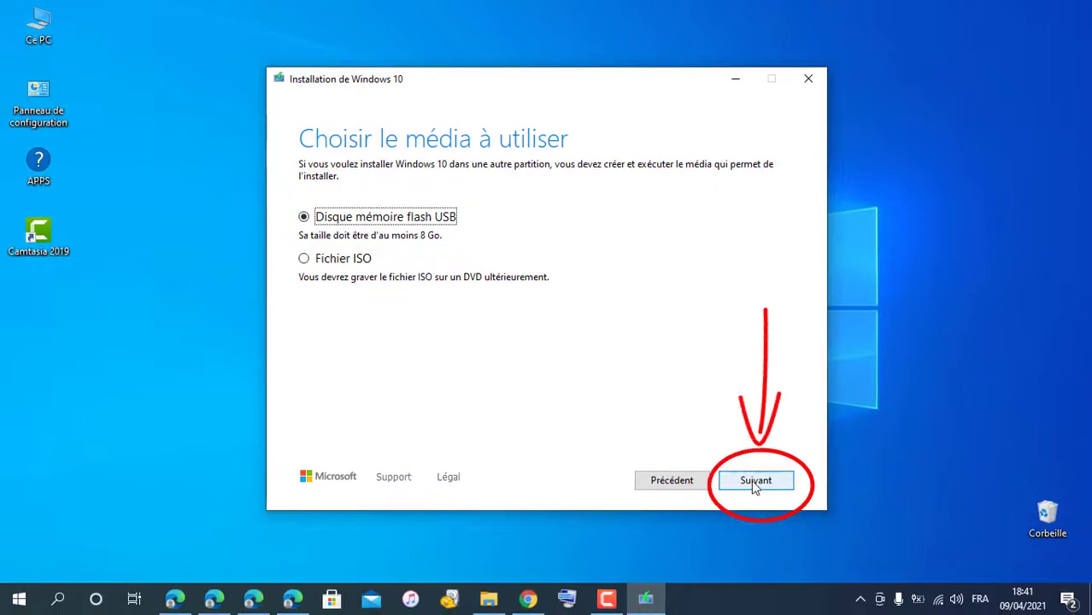
# - Choose a USB flash drive as the medium, check ESD-USB (D:) in File Explorer, and start creating the media on that drive
pyautogui.click(756, 484)
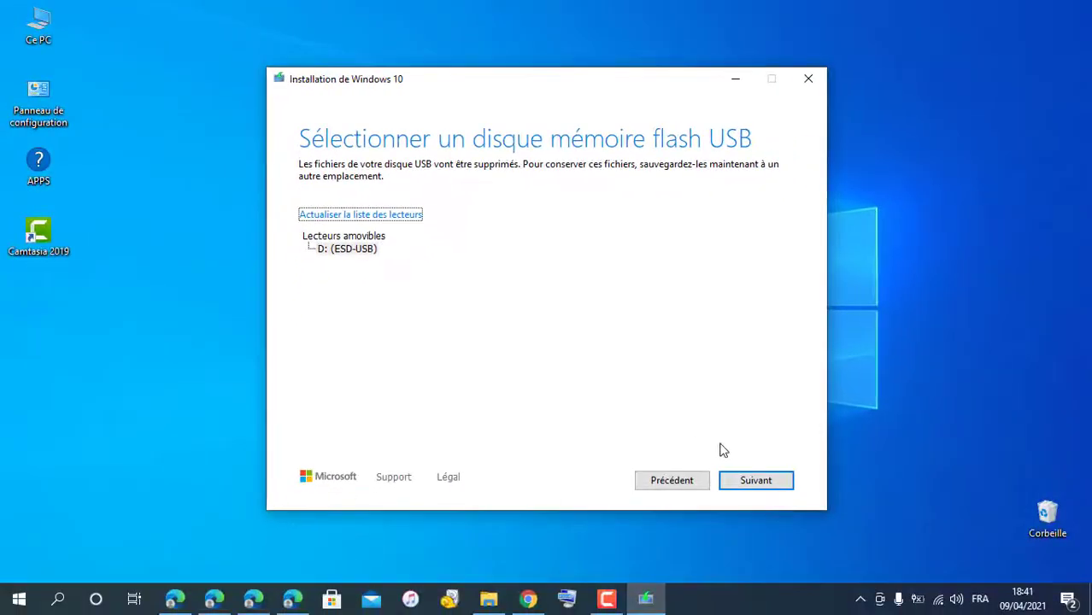
pyautogui.click(501, 596)
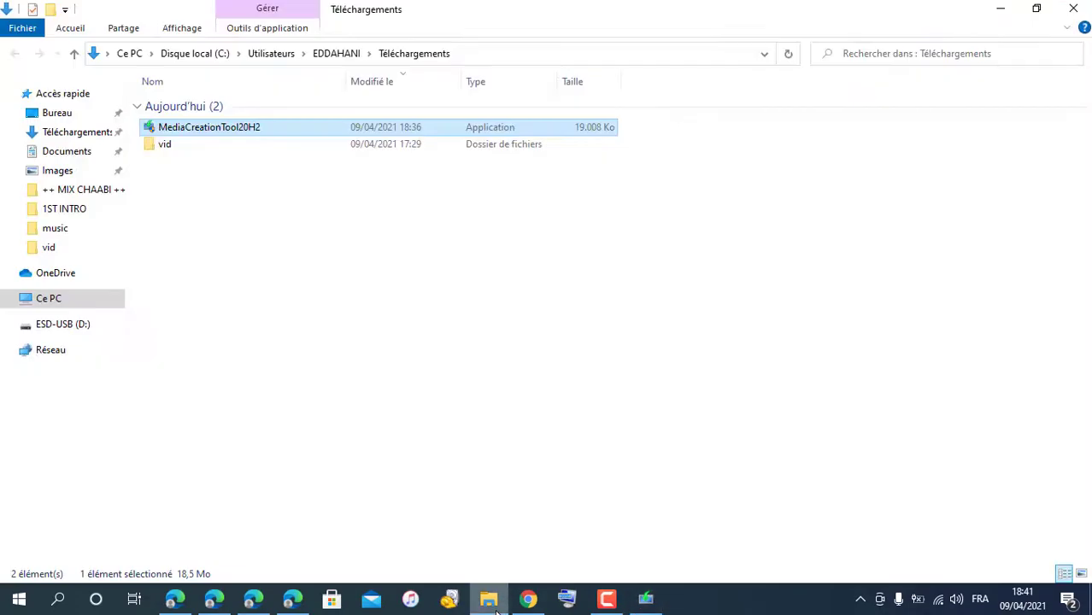
pyautogui.click(63, 303)
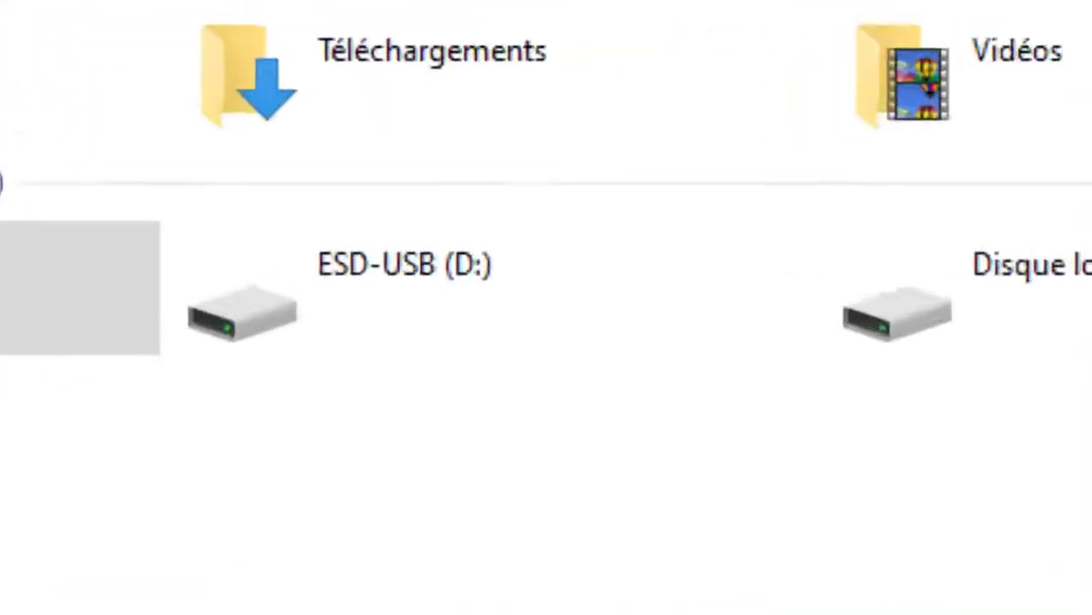
pyautogui.click(508, 342)
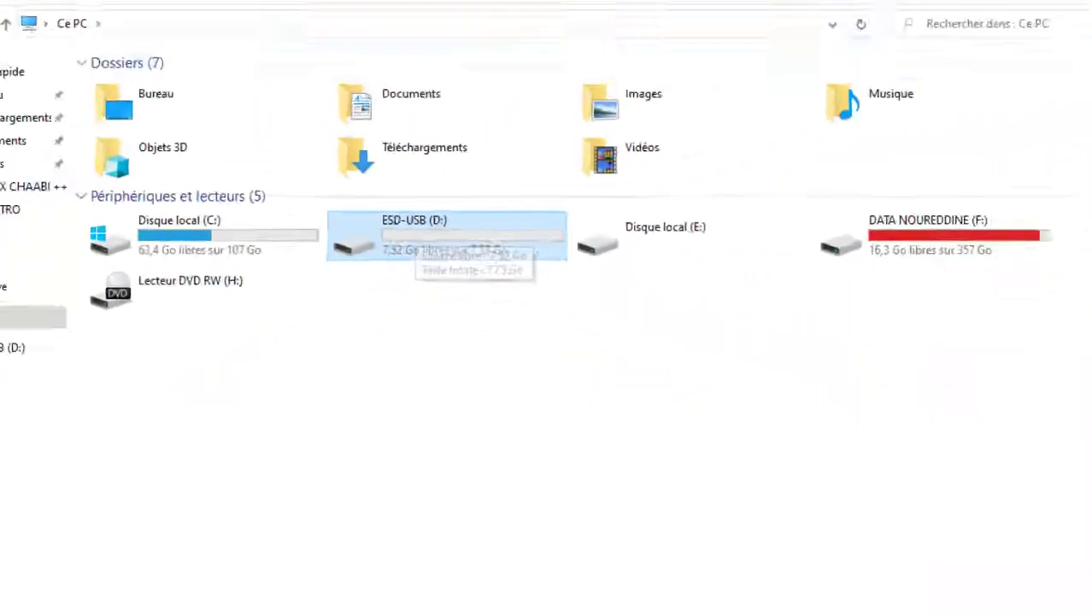
pyautogui.click(1074, 10)
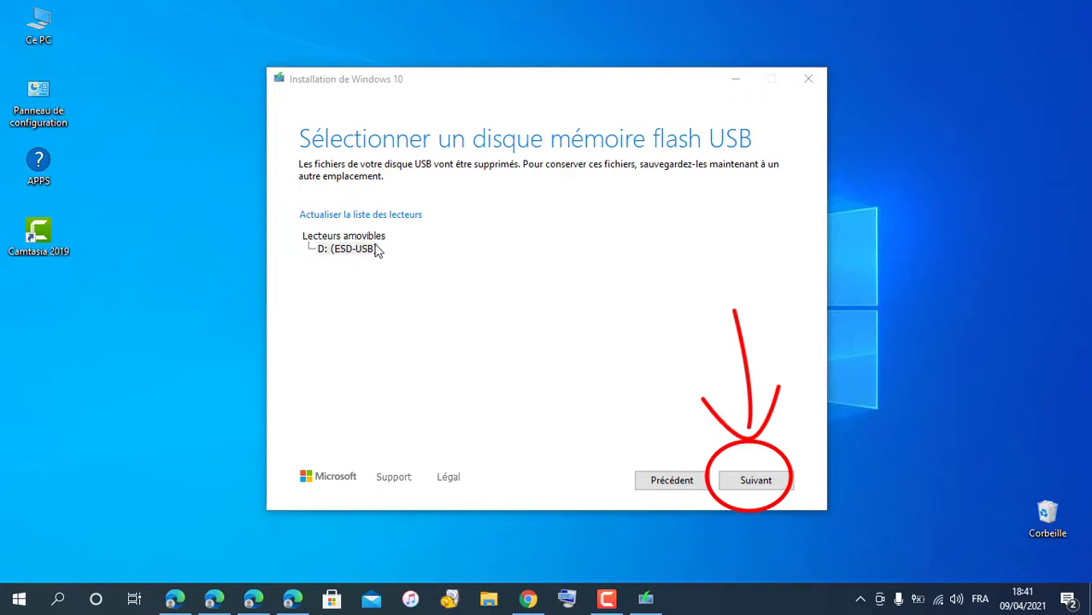
pyautogui.click(753, 483)
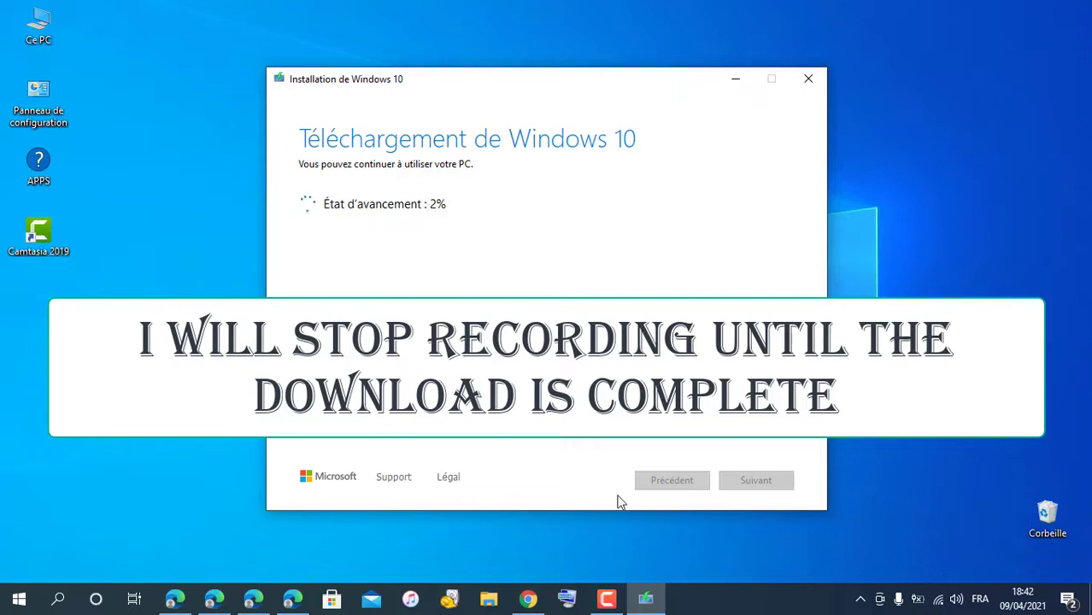
pyautogui.click(609, 601)
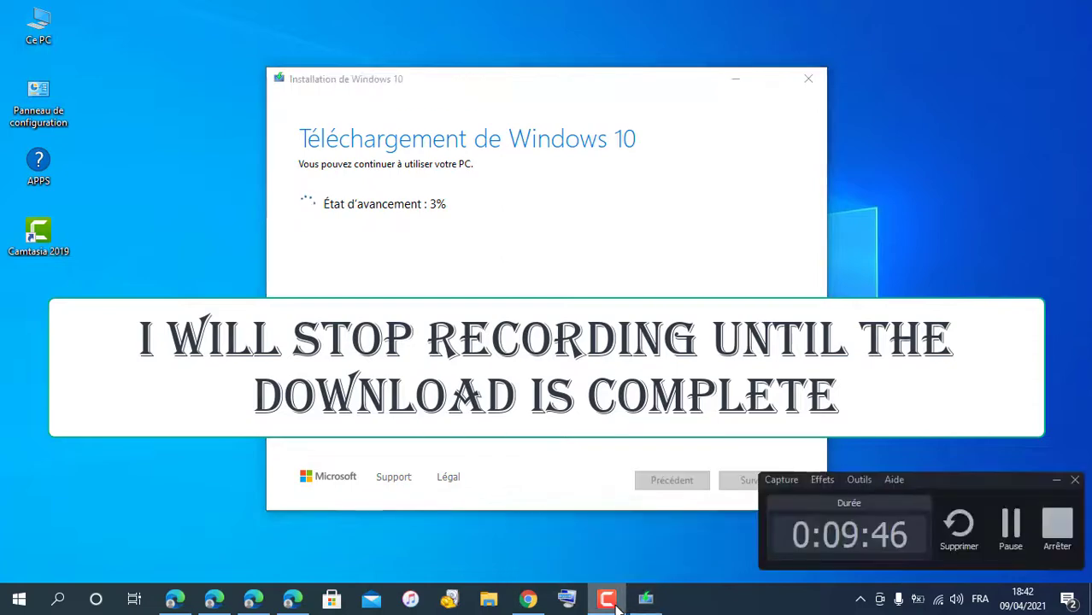
pyautogui.click(1011, 525)
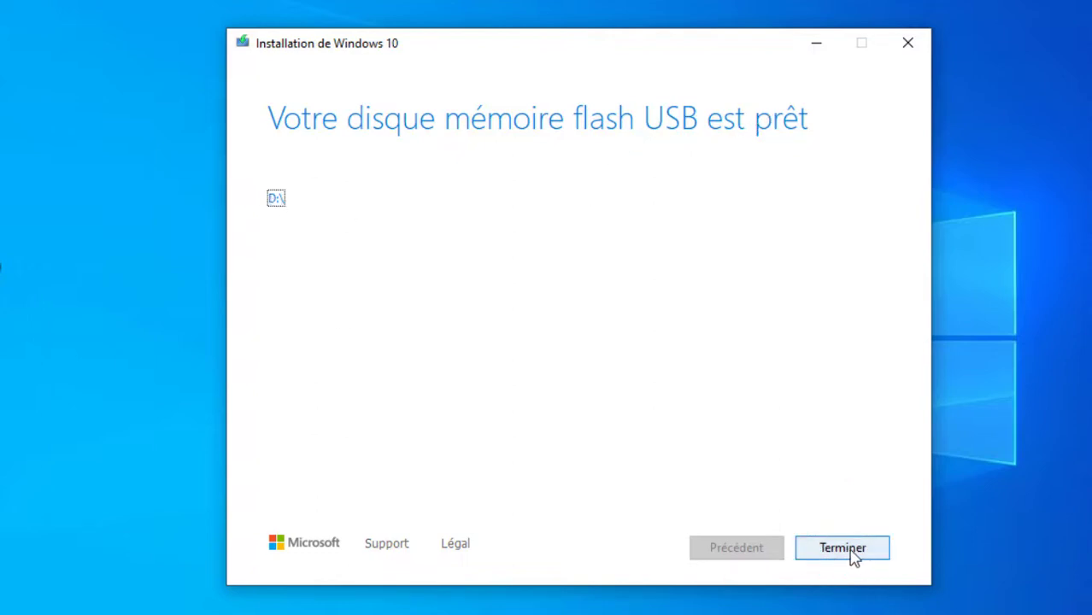
# - Finish the Windows 10 media creation wizard and refresh the desktop
pyautogui.click(853, 555)
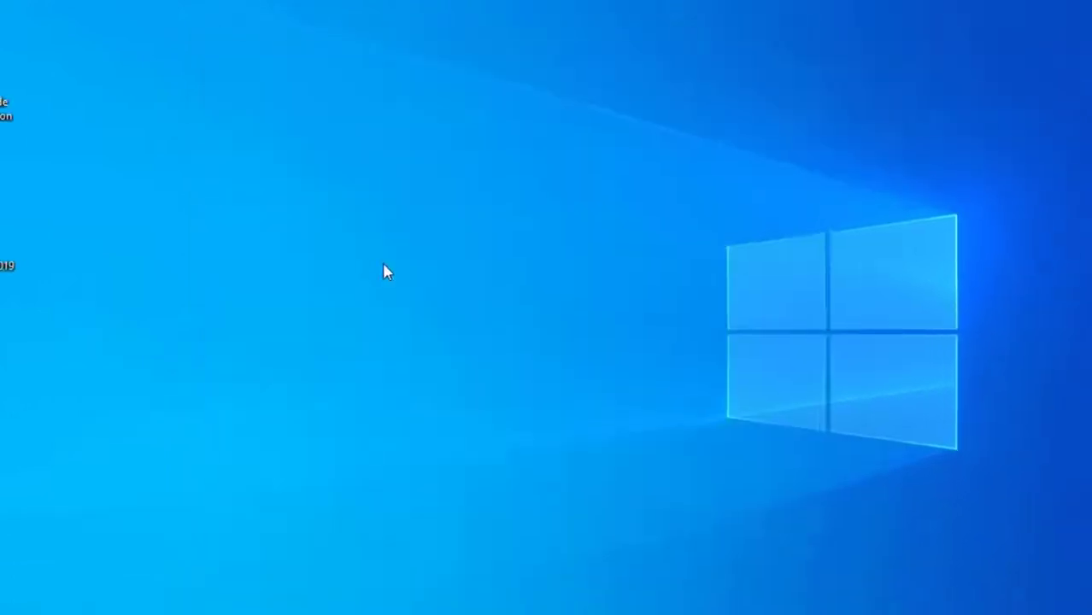
pyautogui.rightClick(380, 145)
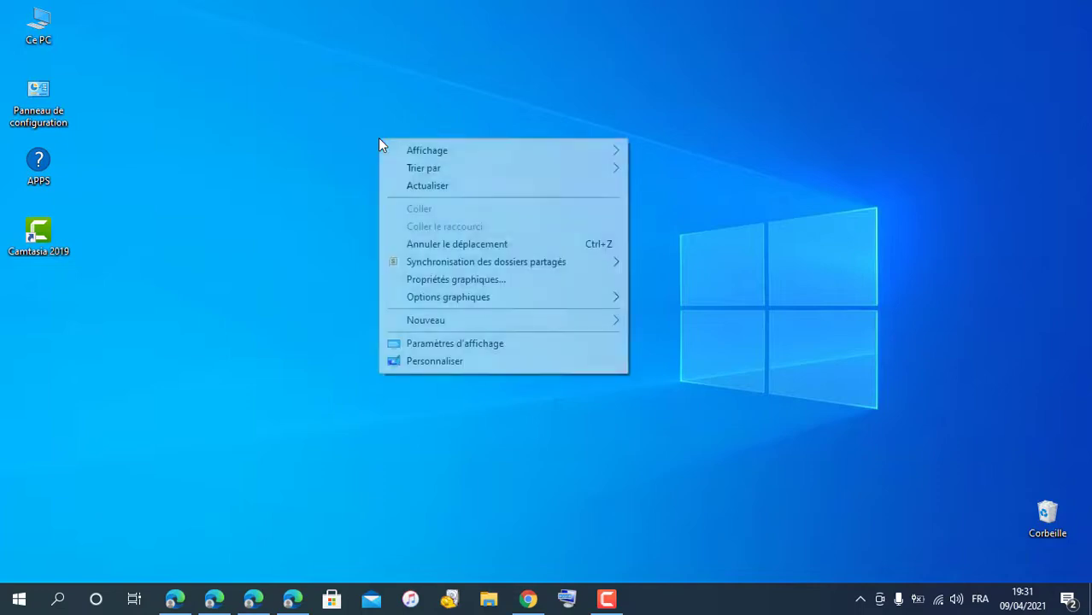
pyautogui.click(417, 188)
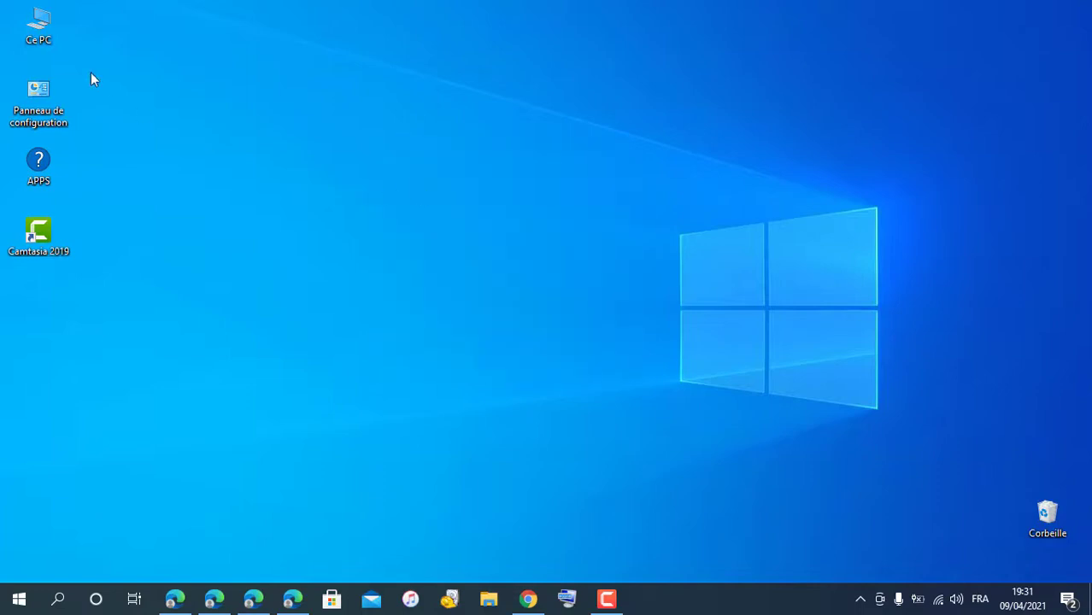
# - Open ESD-USB (D:) from Ce PC to examine its used space and installation files, and return to the drive overview
pyautogui.doubleClick(40, 26)
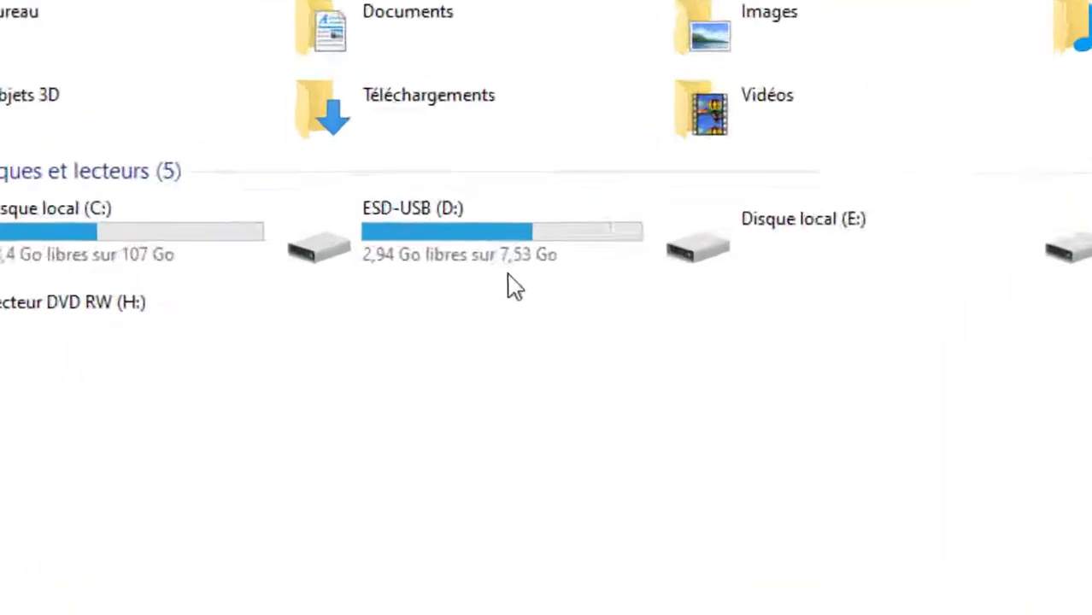
pyautogui.moveTo(411, 233)
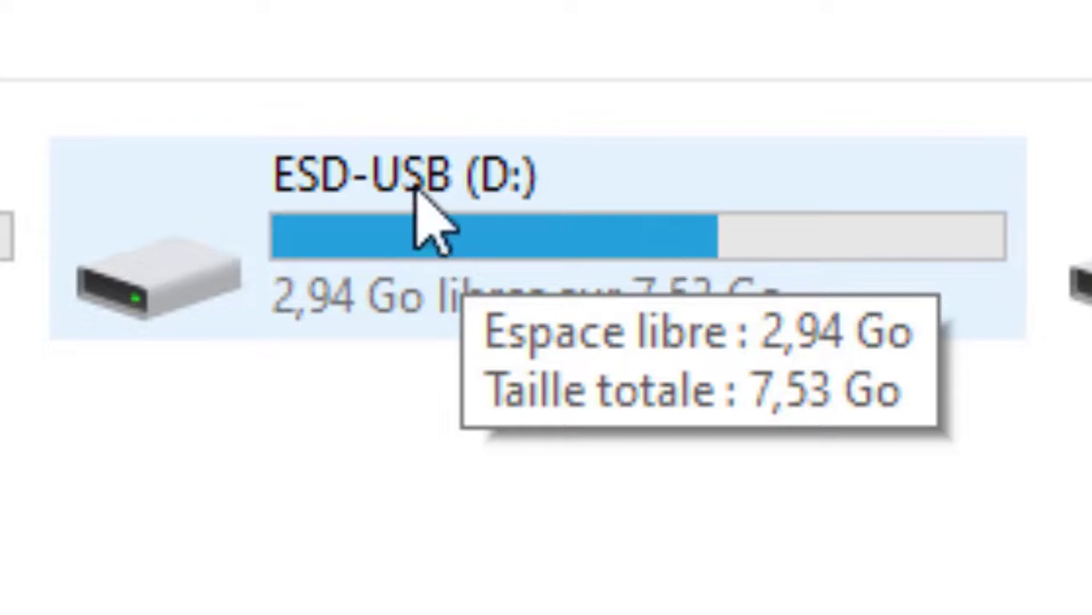
pyautogui.doubleClick(469, 243)
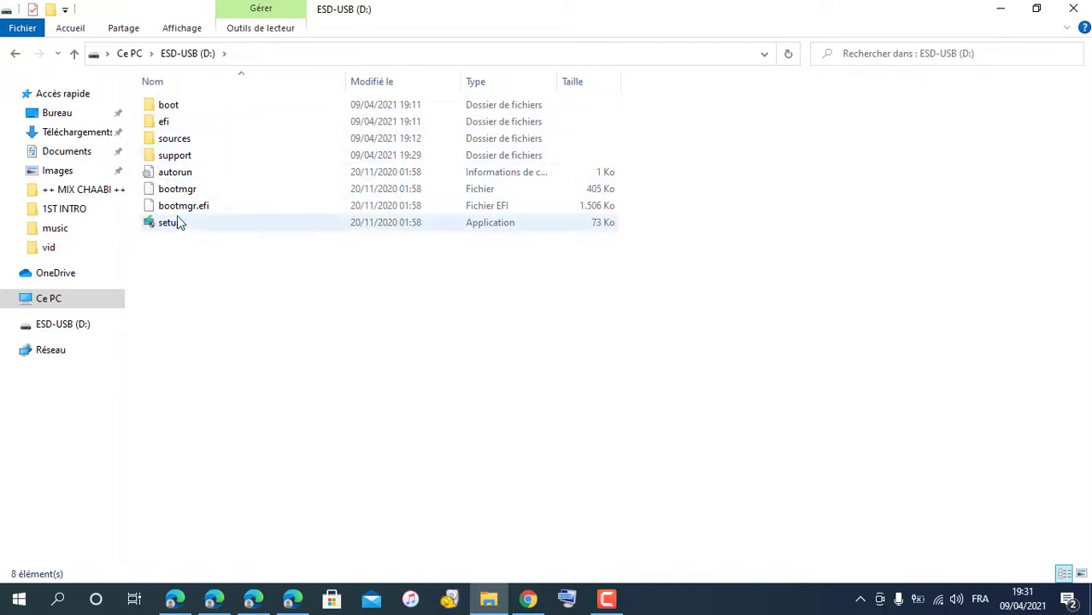
pyautogui.click(15, 55)
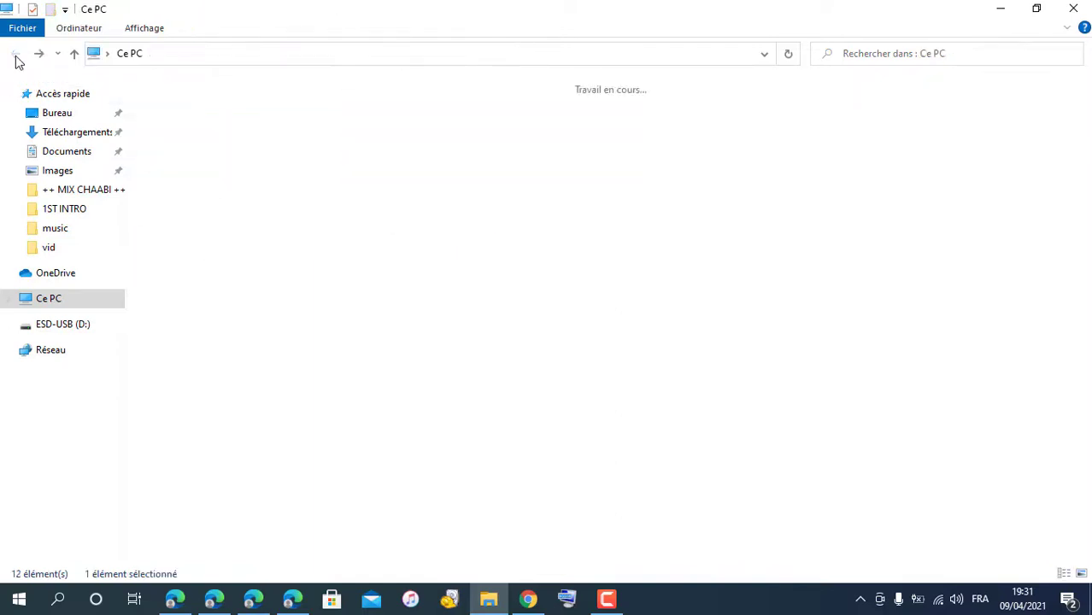